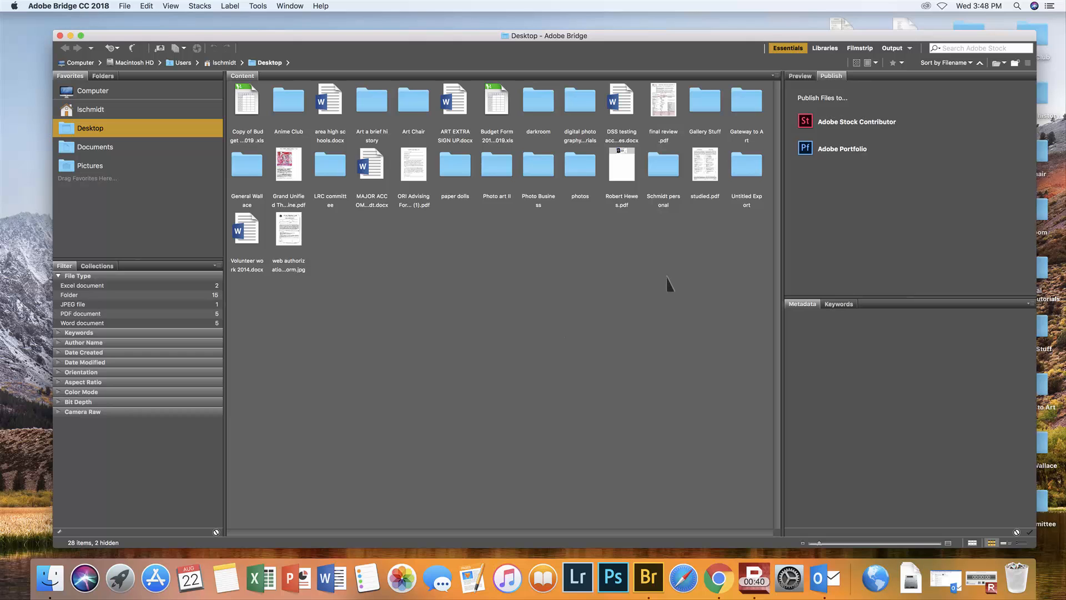
- Switch to the Filmstrip workspace, then enlarge the window and move it toward the screen's upper-left corner
left_click(860, 49)
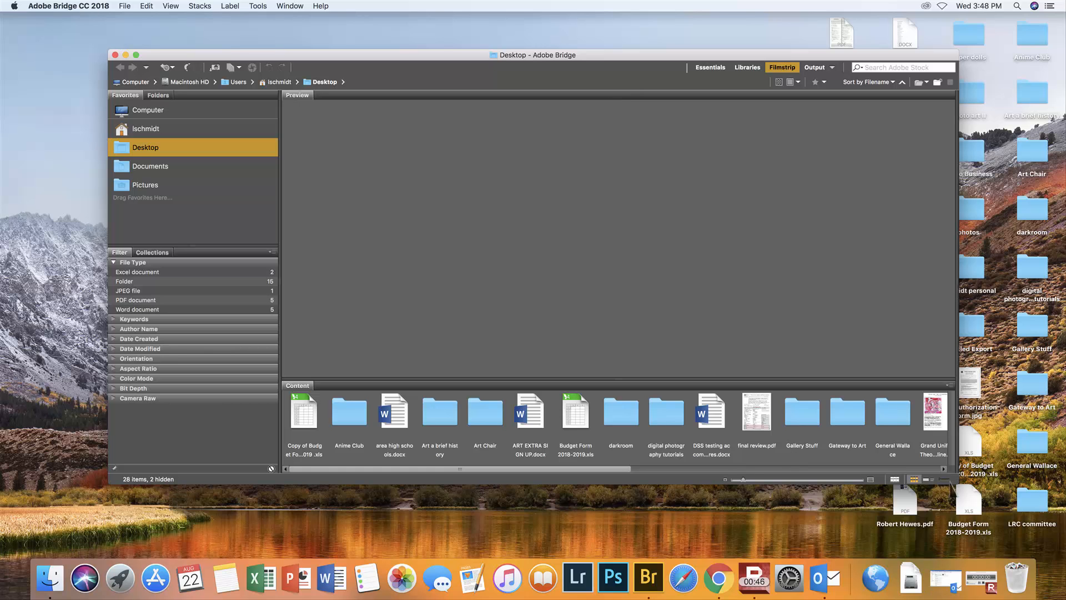
left_click_drag(958, 485, 1048, 552)
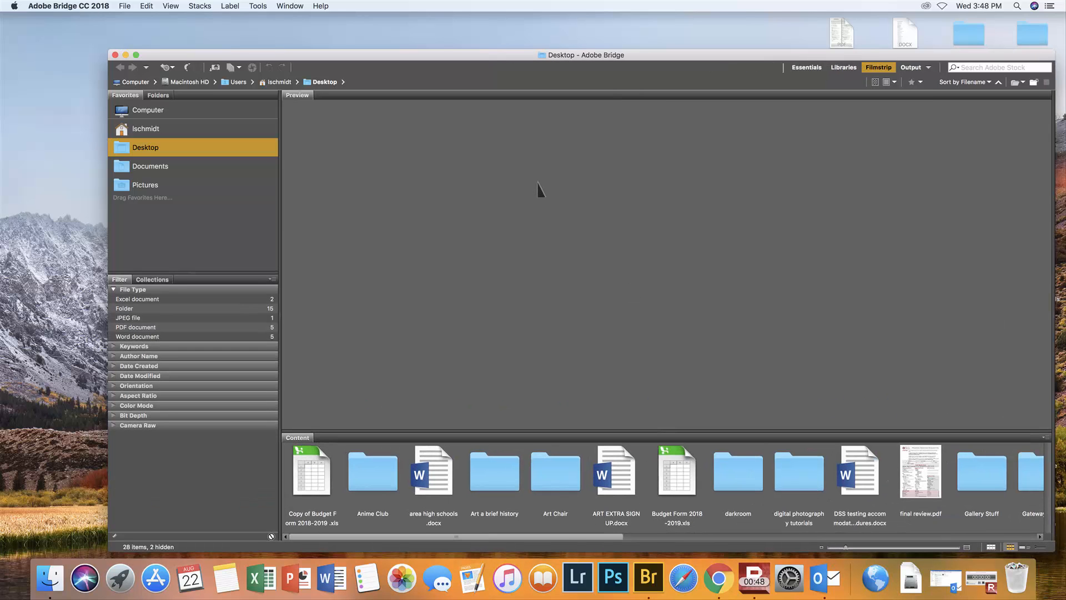
left_click_drag(325, 54, 266, 16)
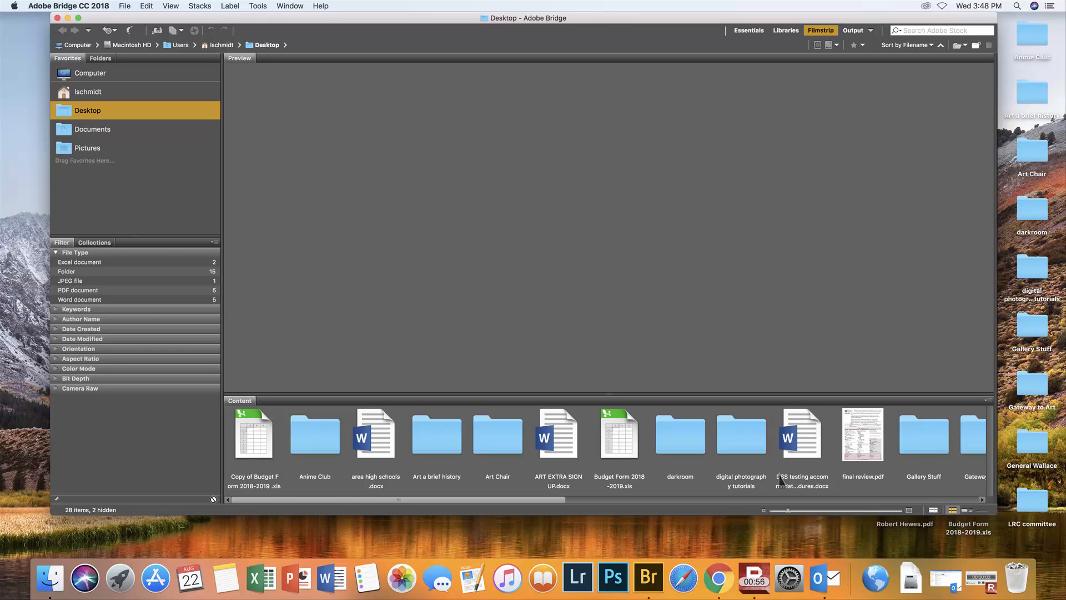
- Open the camera phone 17 folder inside the desktop's photos folder
left_click_drag(430, 504, 788, 503)
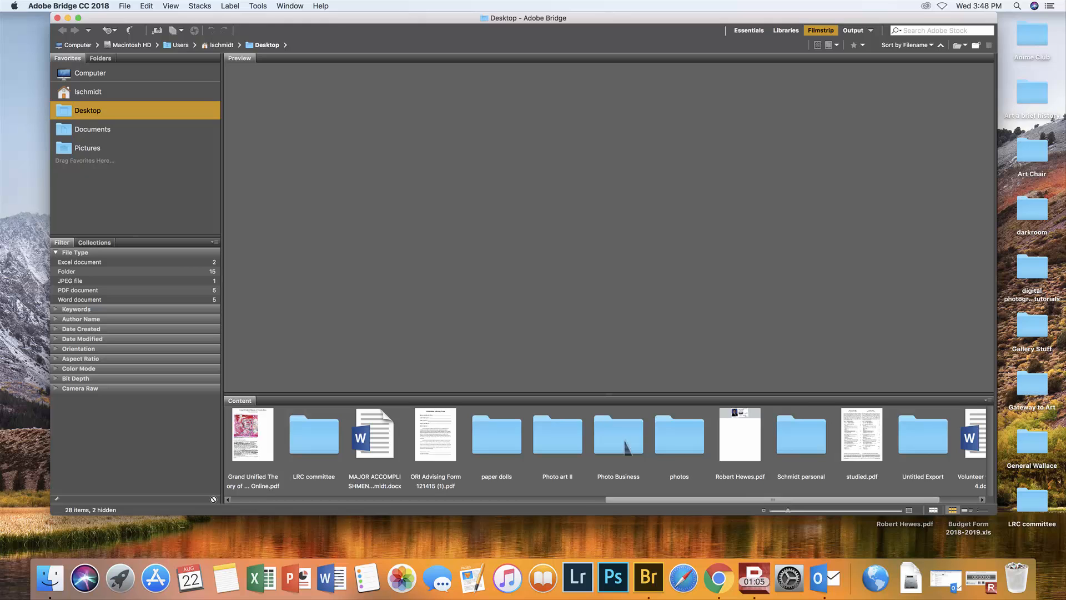
double_click(677, 449)
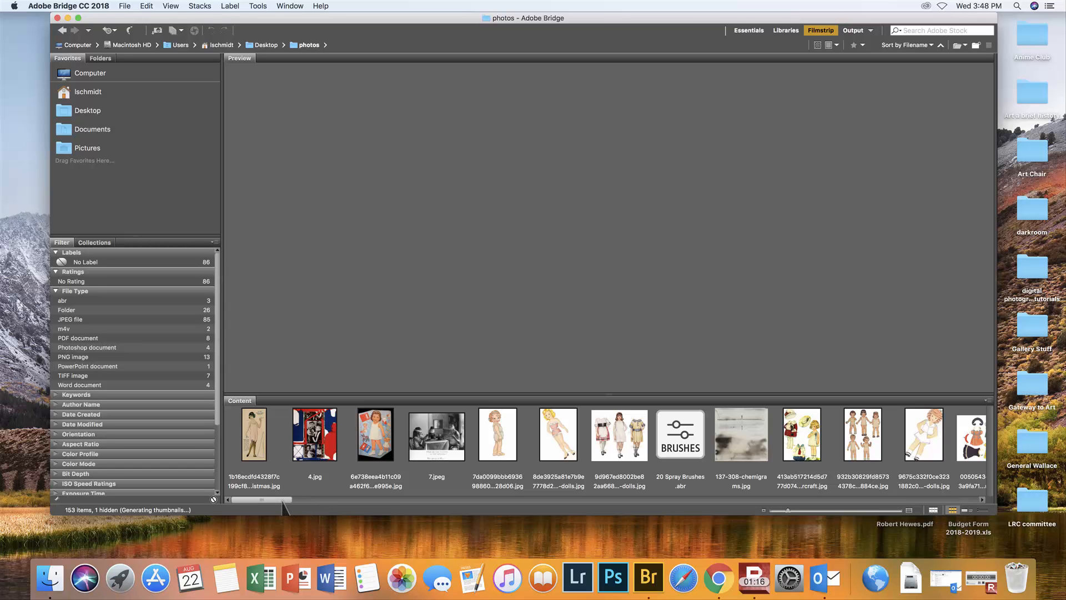
left_click_drag(283, 501, 383, 506)
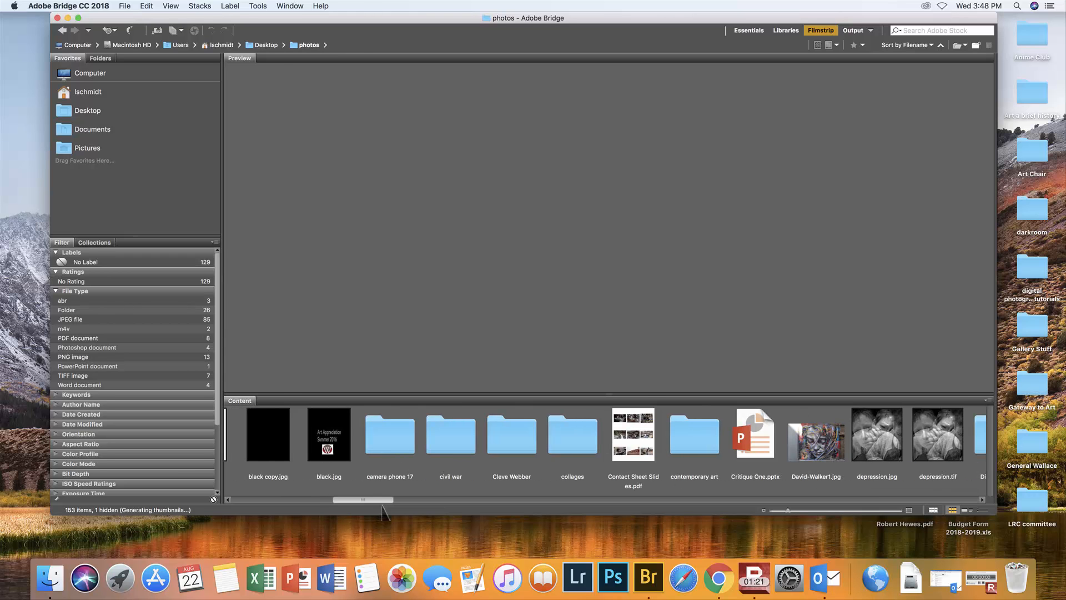
double_click(392, 444)
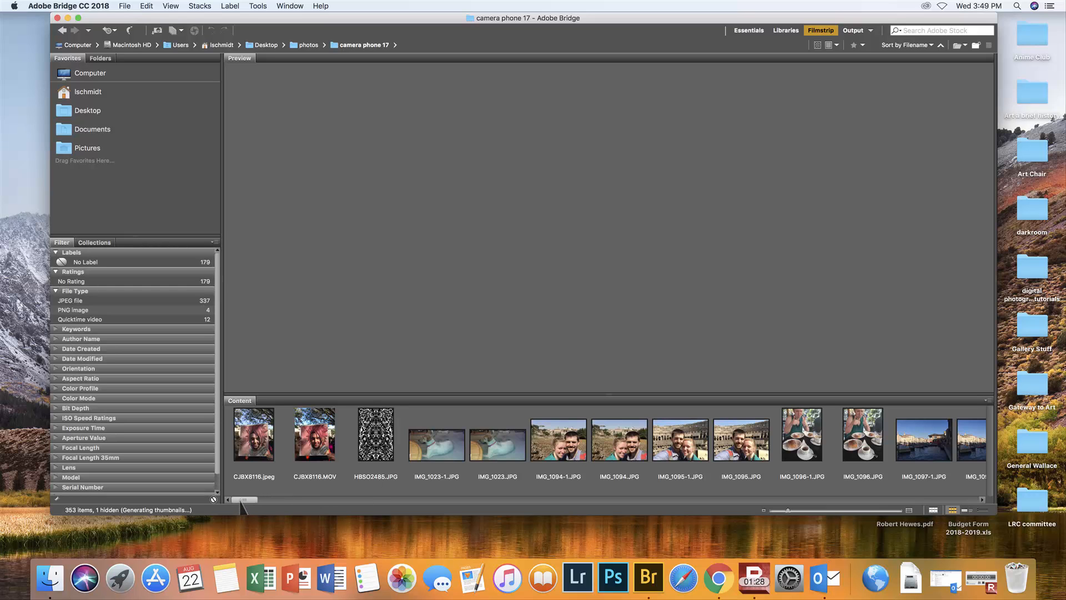
- Find IMG_2844-1.JPG in the camera phone 17 folder and show it in the preview
left_click_drag(242, 503, 409, 506)
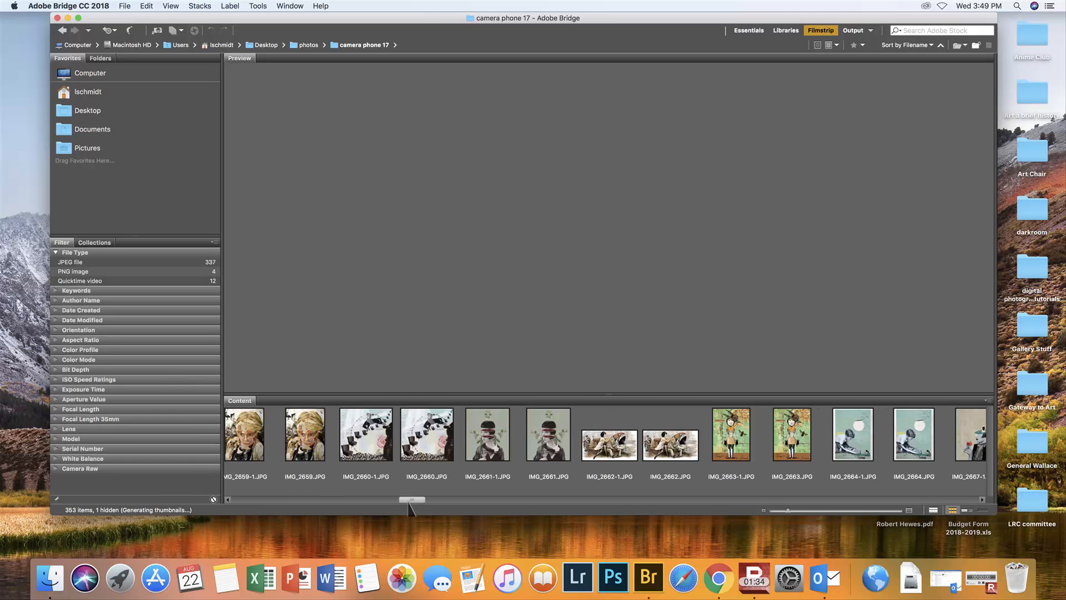
left_click_drag(410, 504, 625, 507)
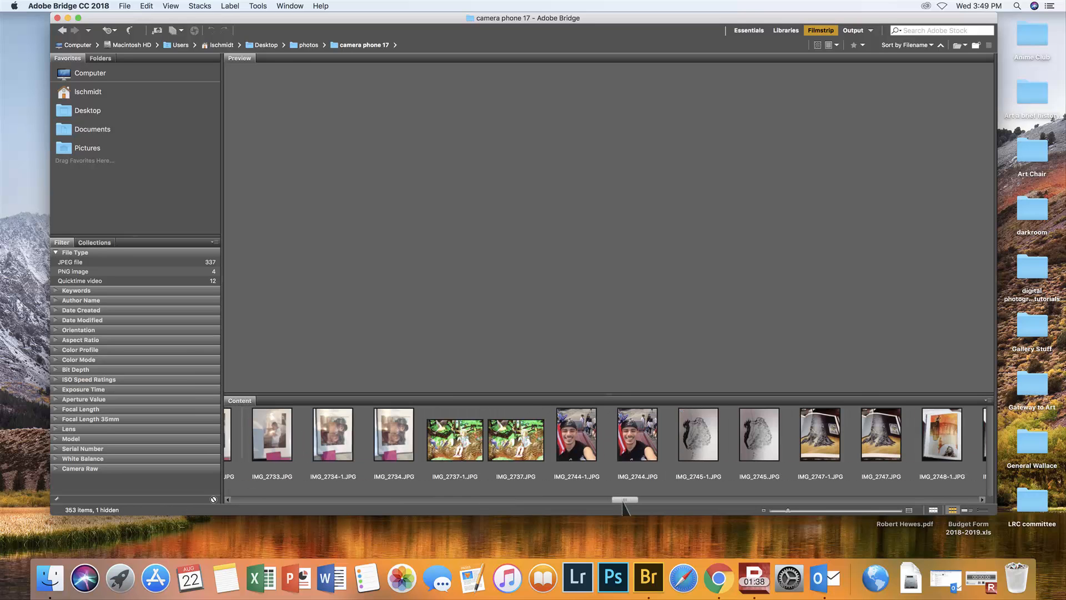
left_click_drag(624, 503, 767, 505)
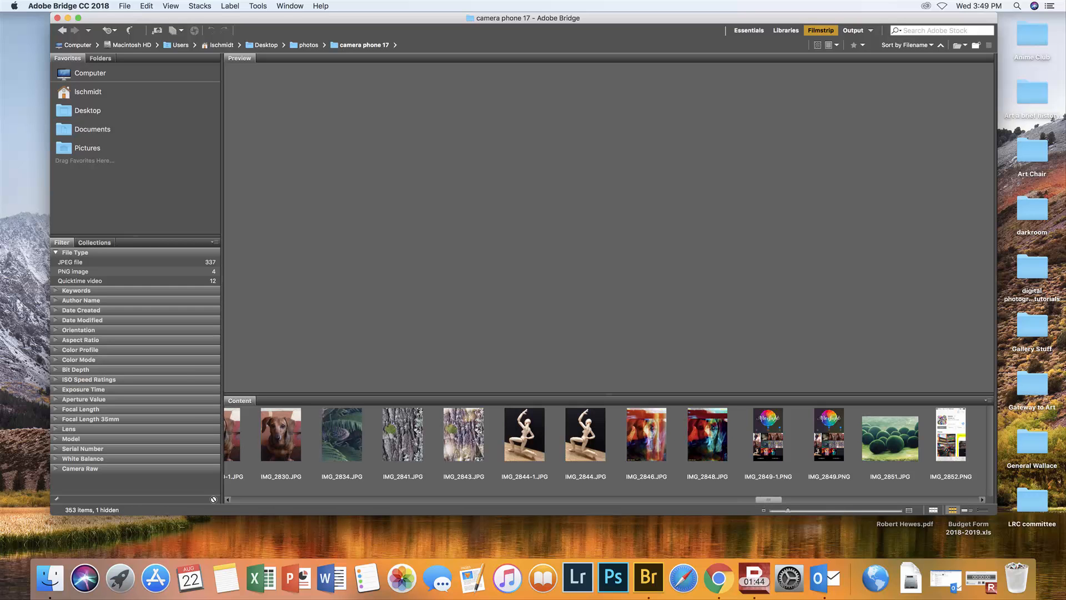
left_click(528, 438)
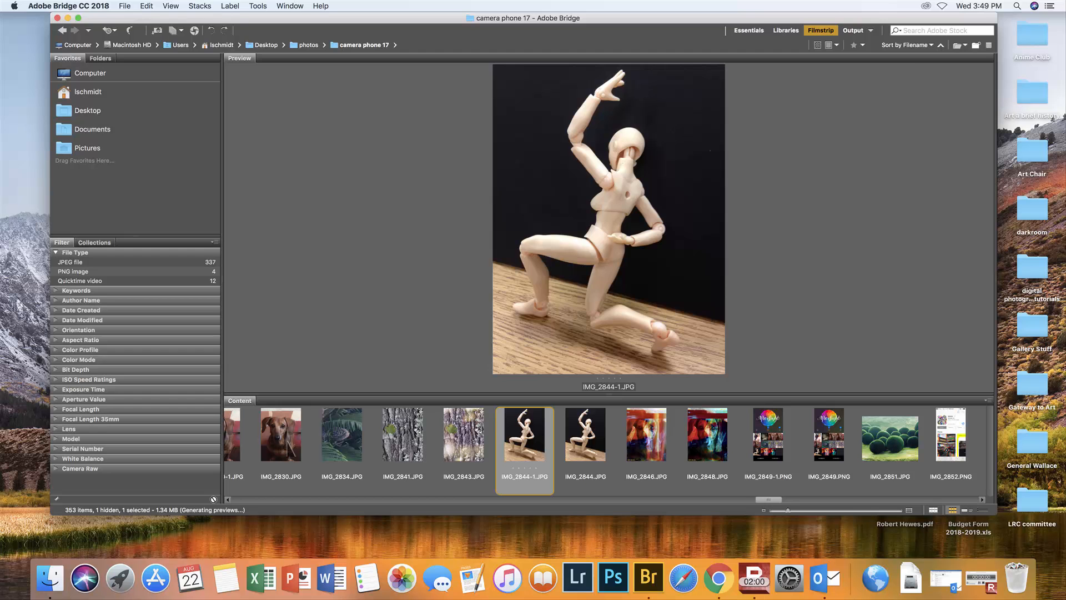
- Compare IMG_2844-1.JPG side by side with IMG_2830.JPG, IMG_2834.JPG and IMG_2841.JPG, then preview IMG_2841.JPG alone
left_click(290, 447, "super")
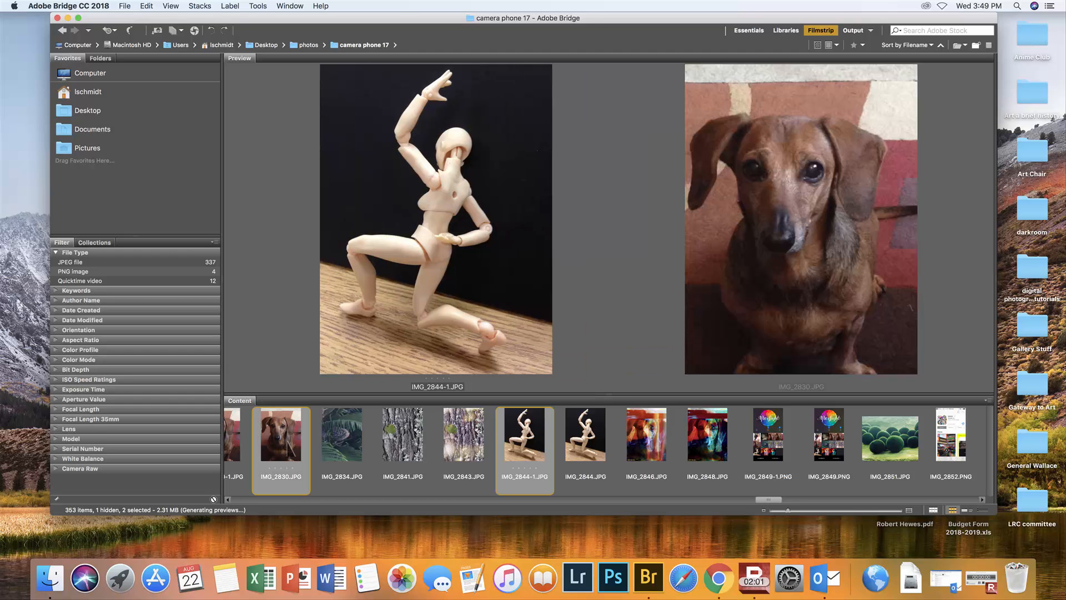
left_click(358, 451, "super")
left_click(410, 451, "super")
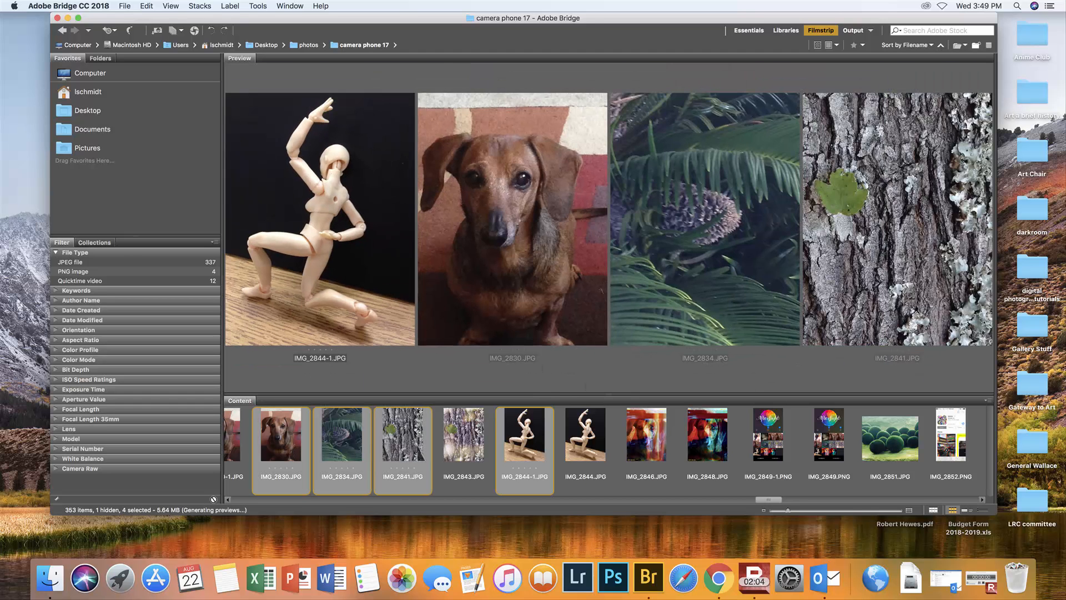
left_click(422, 452, "super")
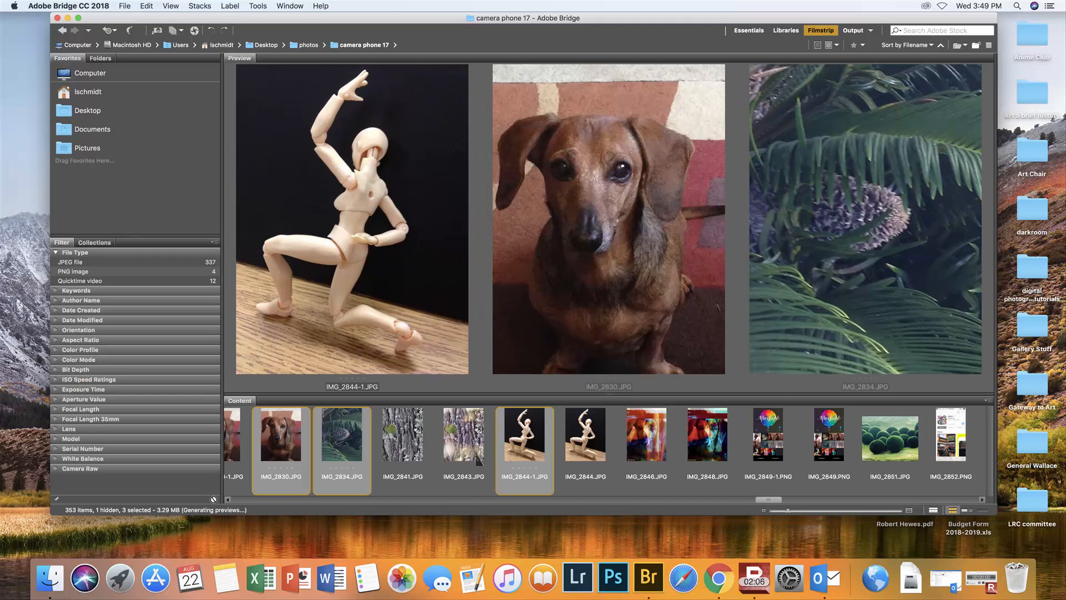
left_click(431, 481)
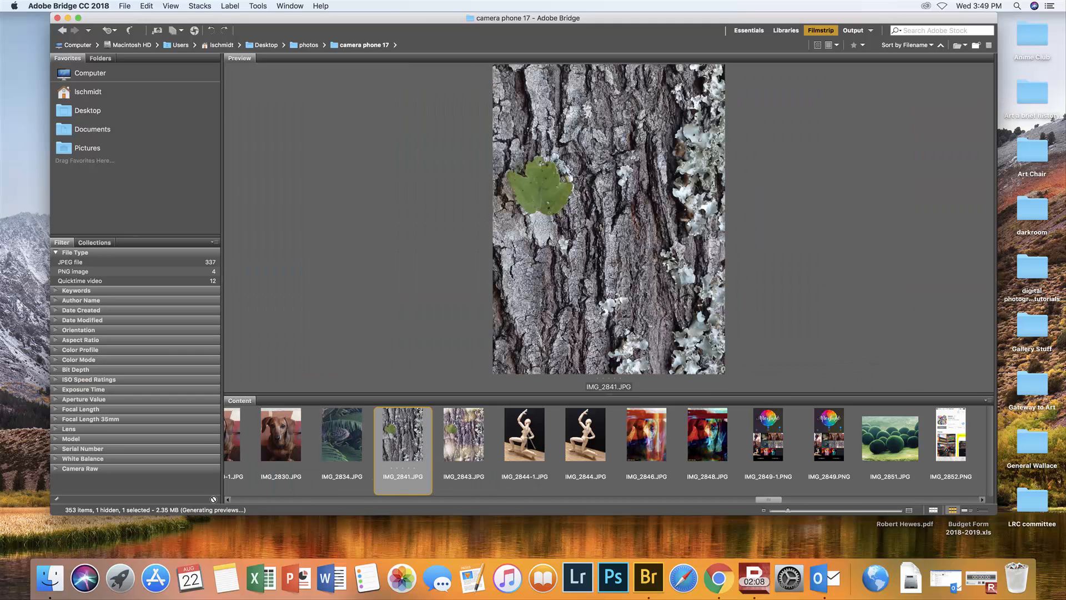
- Open IMG_2844-1.JPG in Camera Raw and widen the editing window
left_click(517, 444)
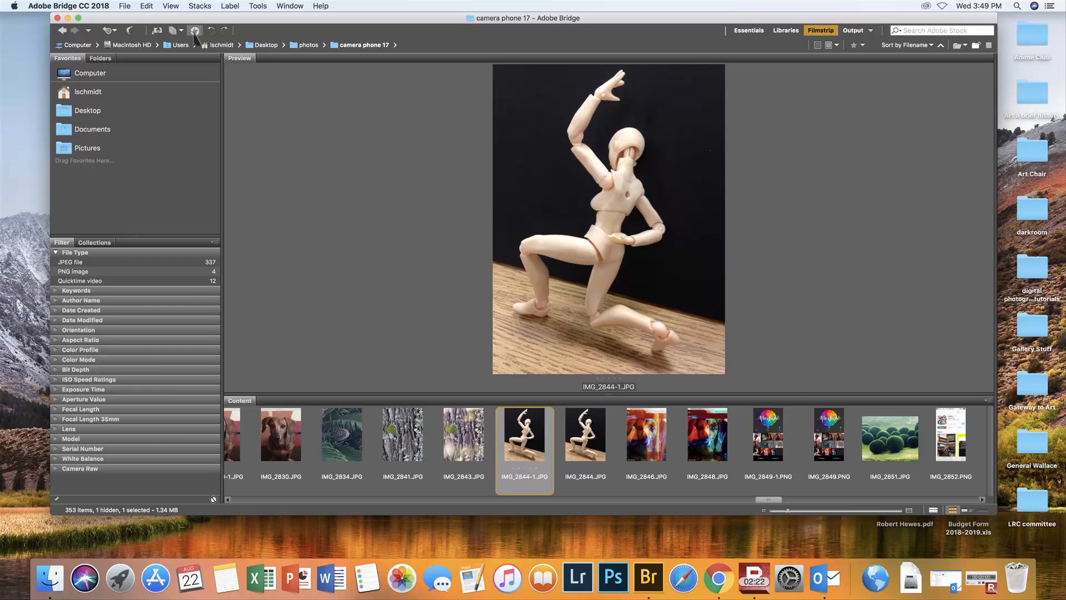
left_click(195, 30)
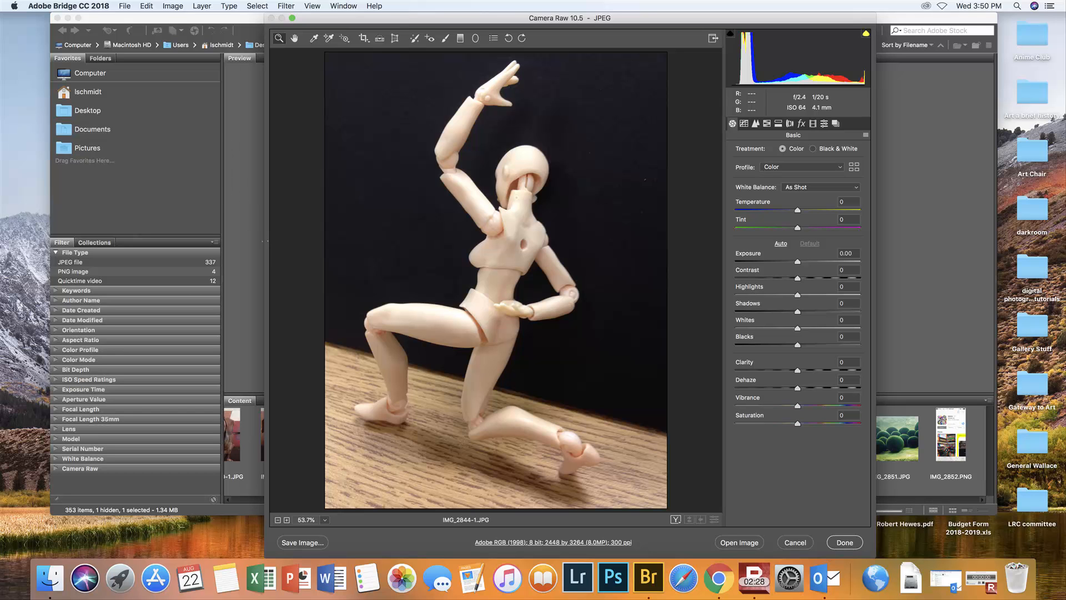
left_click_drag(265, 241, 112, 233)
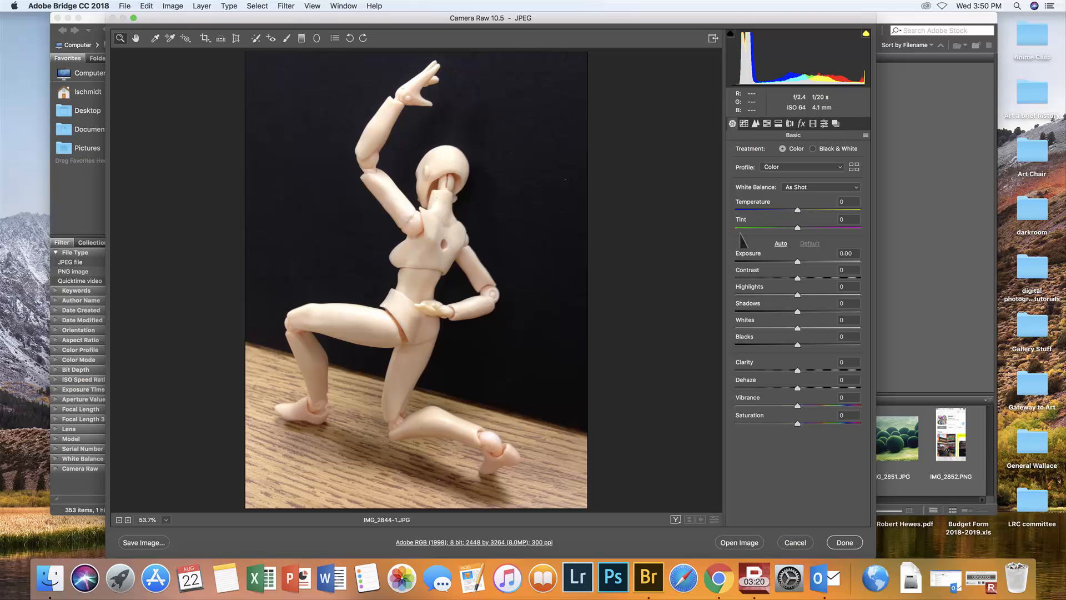
- Turn on the shadow and highlight clipping warnings for the photo
mouse_move(764, 72)
left_click(731, 33)
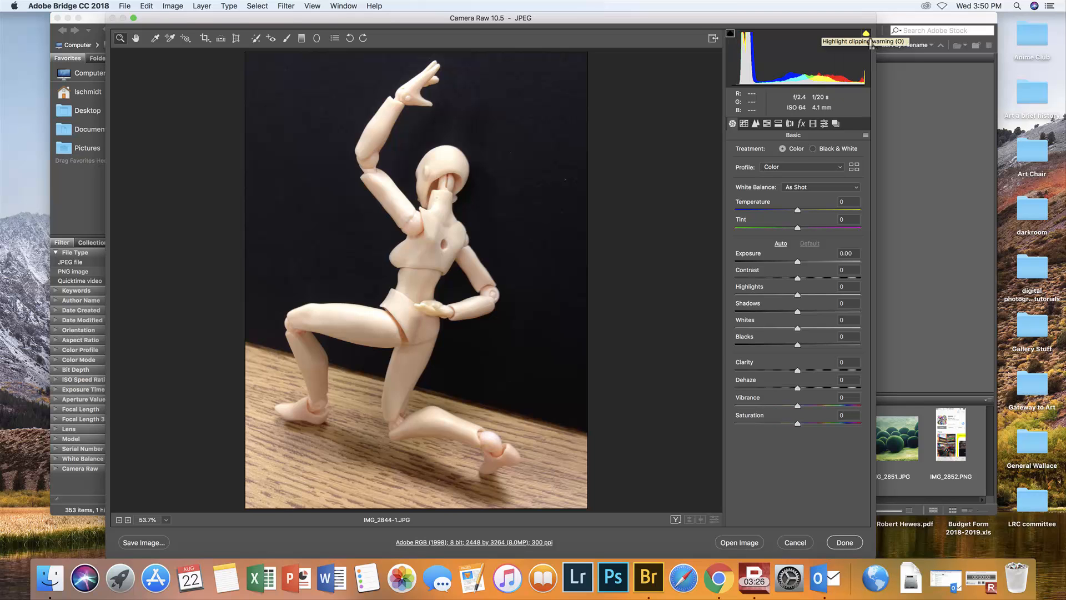
left_click(866, 33)
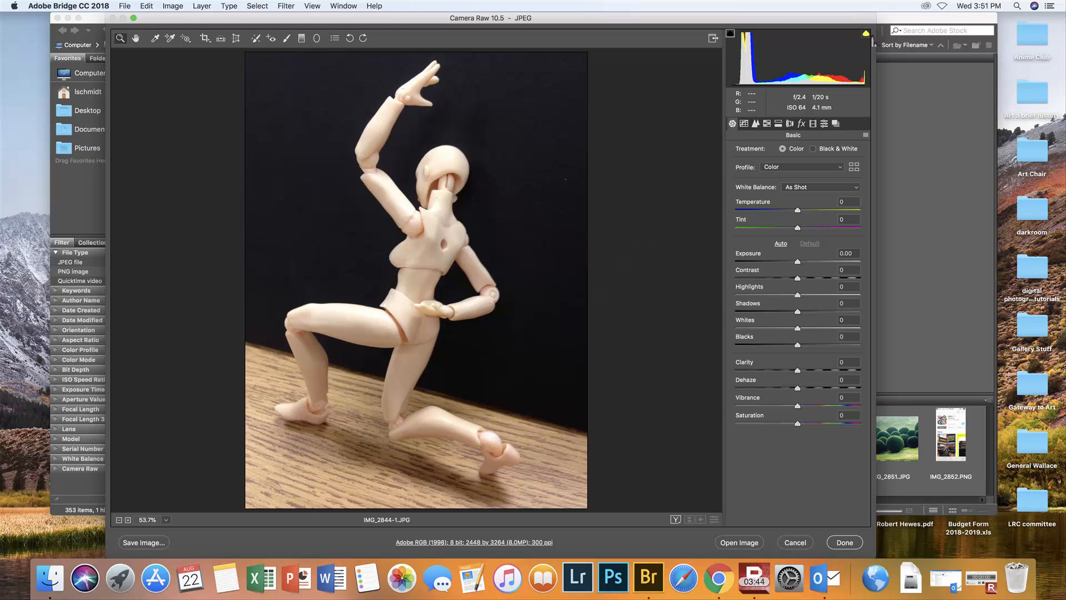
left_click(866, 33)
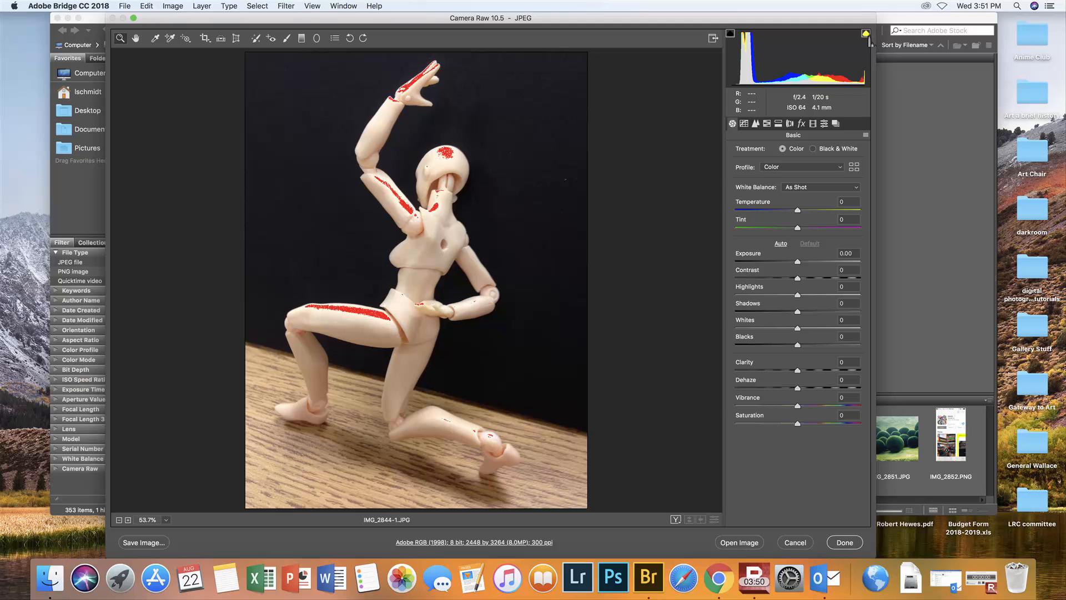
left_click(866, 33)
left_click(866, 33)
- Set the photo's white balance to Auto, comparing it with As Shot
left_click(855, 188)
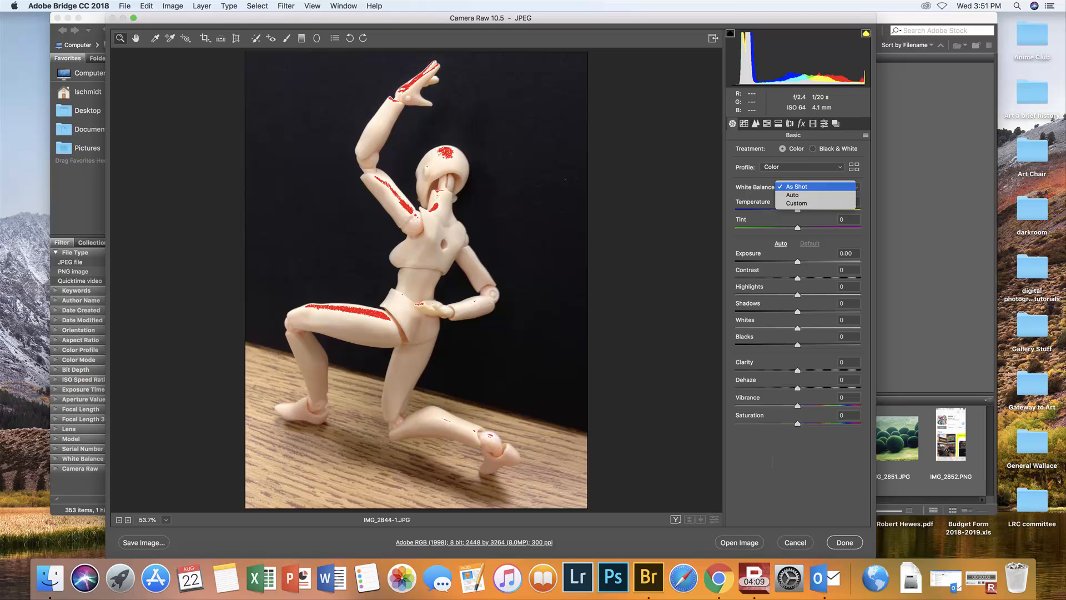
left_click(796, 196)
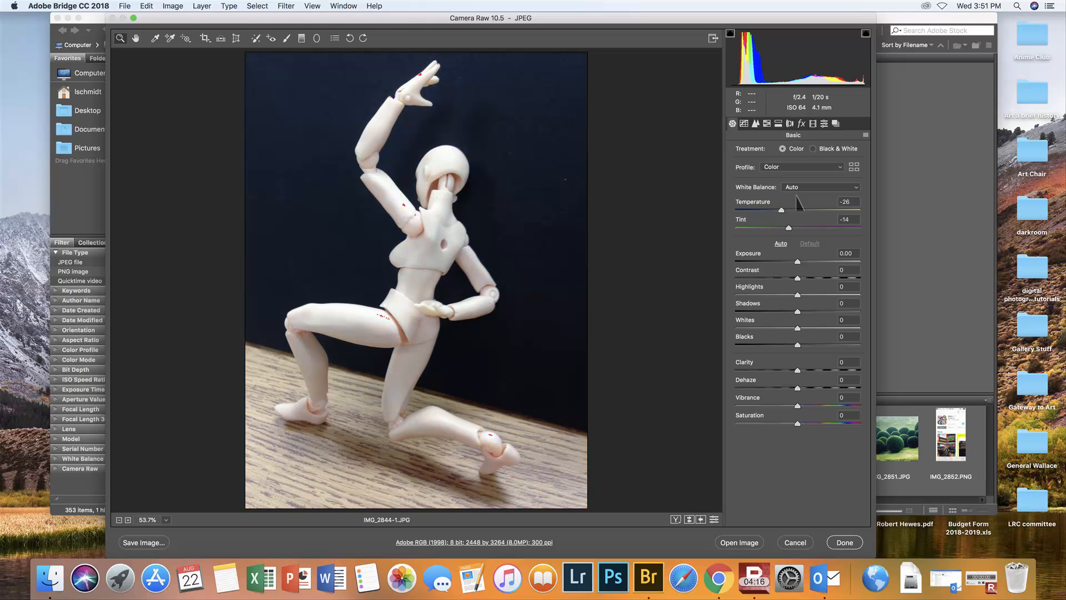
left_click(855, 187)
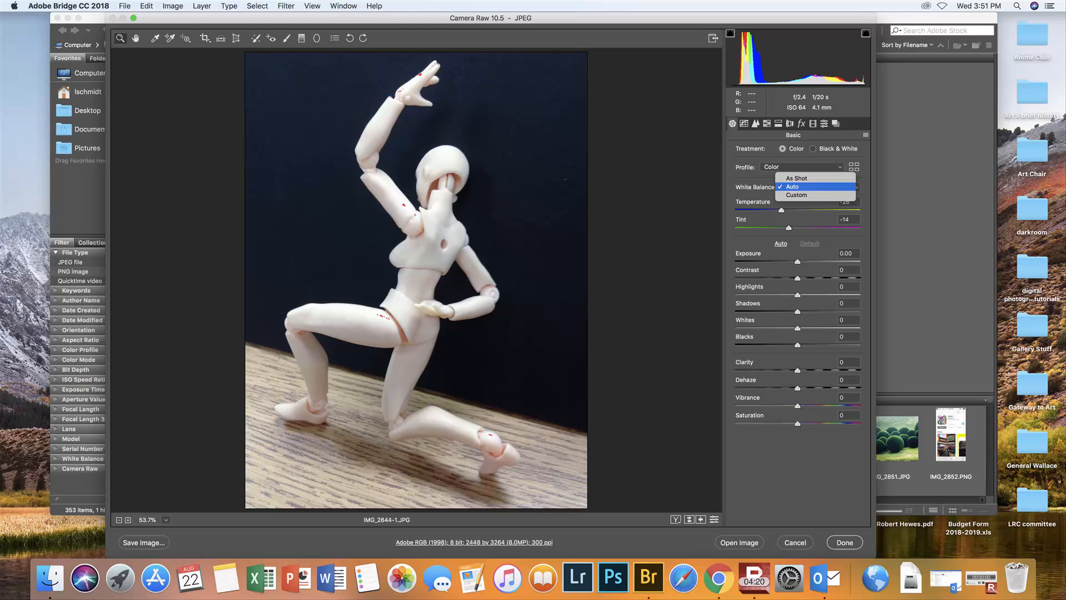
left_click(798, 182)
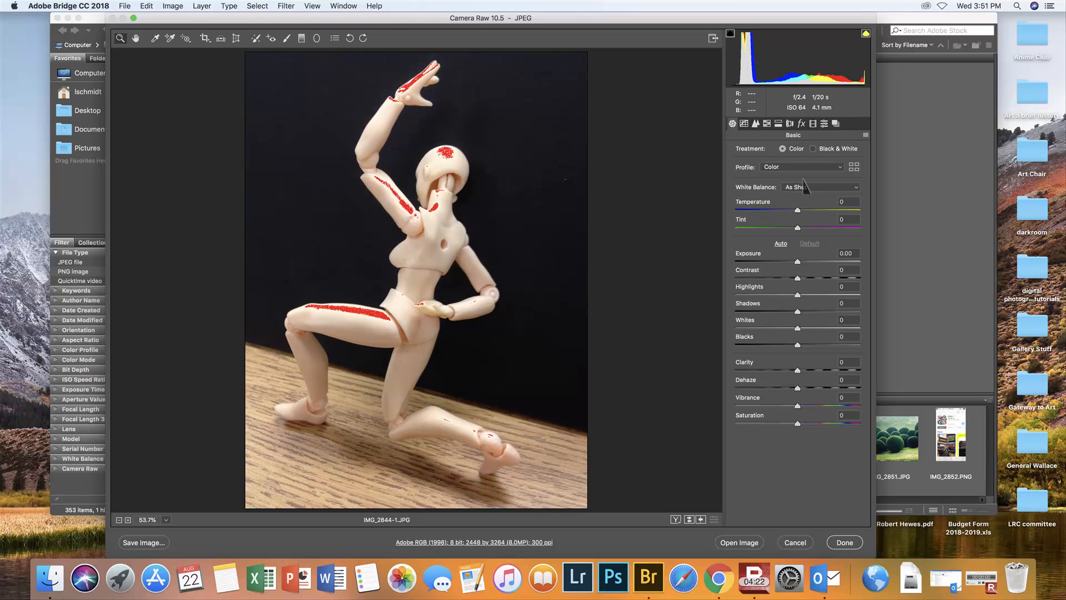
left_click(858, 189)
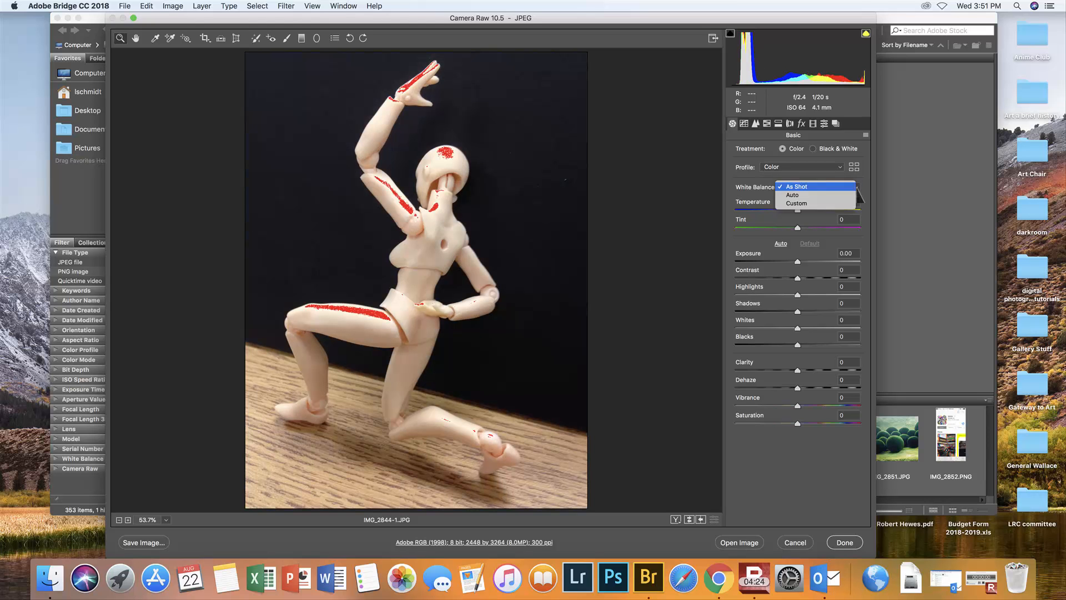
left_click(816, 195)
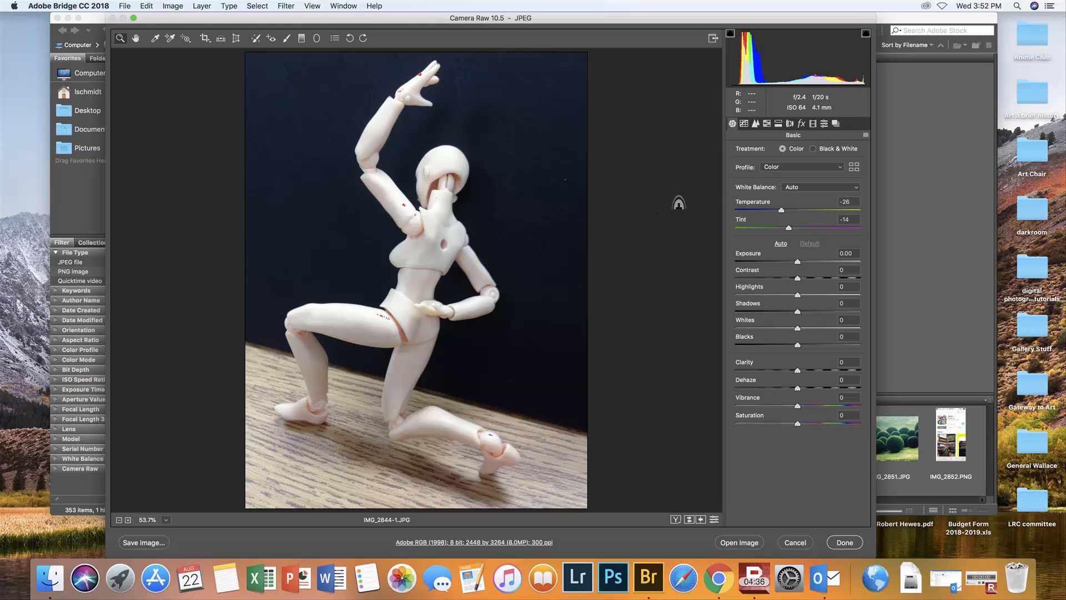
- Lower the white endpoint of the RGB point tone curve to output 253 at input 255
left_click(745, 125)
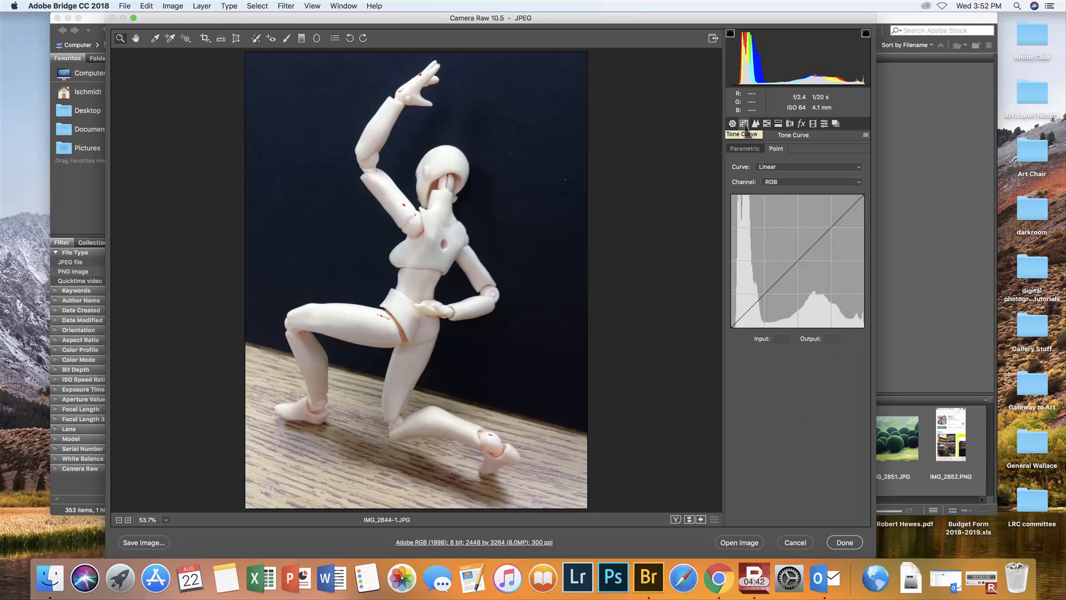
left_click(869, 196)
left_click_drag(865, 196, 865, 197)
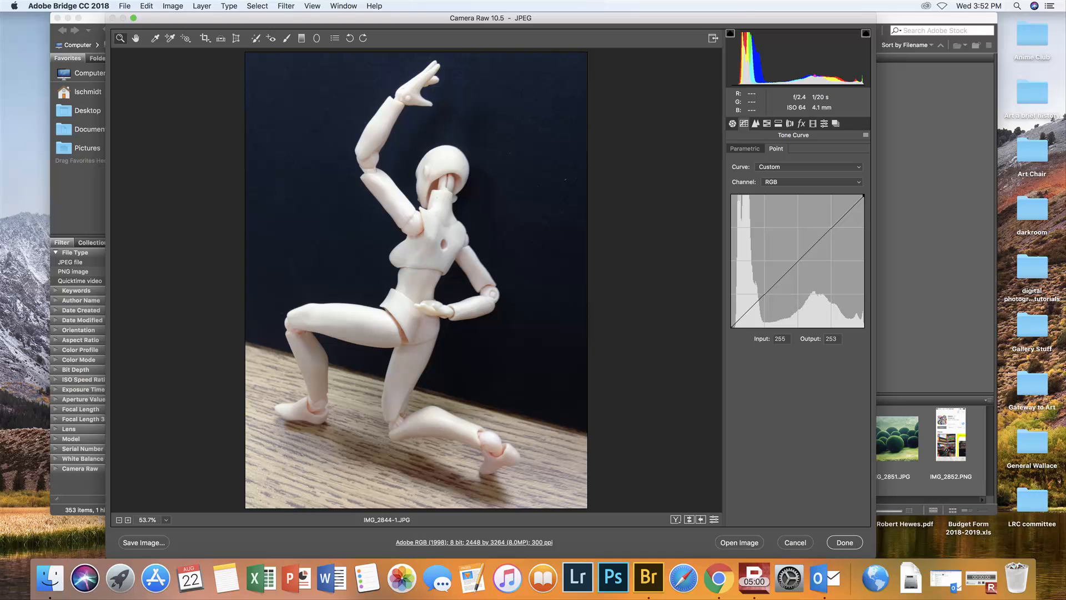
- Darken the midtones by adding a middle point to the tone curve at about input 143, output 118
left_click_drag(757, 302, 835, 488)
left_click(798, 261)
mouse_move(798, 261)
left_mouse_down()
mouse_move(804, 305)
mouse_move(800, 261)
mouse_move(805, 266)
left_mouse_up()
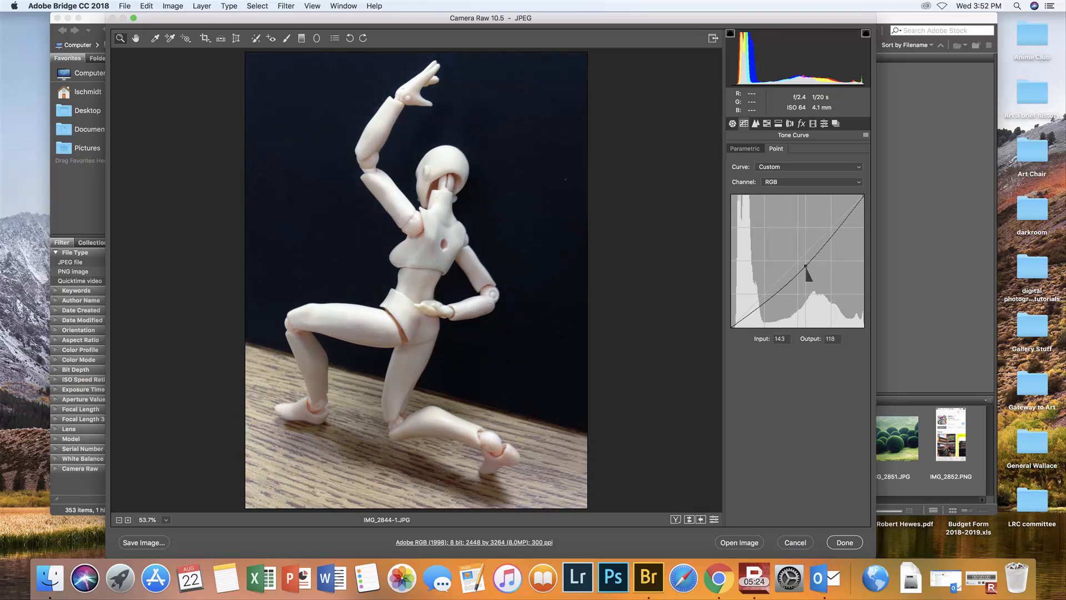
left_click_drag(806, 268, 807, 269)
- Try the automatic tone adjustments in the Basic settings twice, restoring the default values each time
left_click(732, 124)
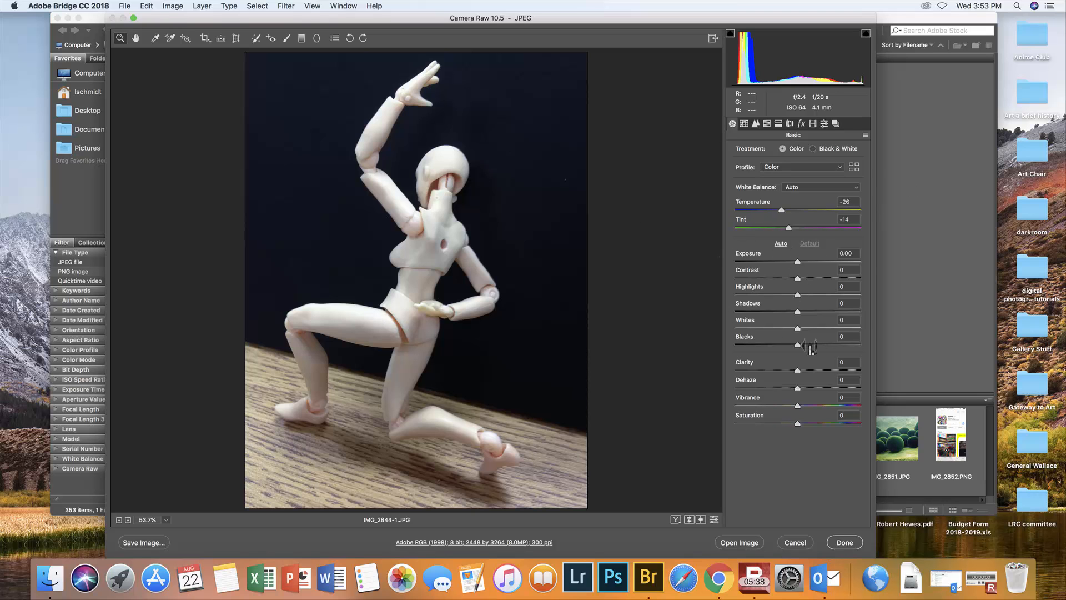
left_click(785, 250)
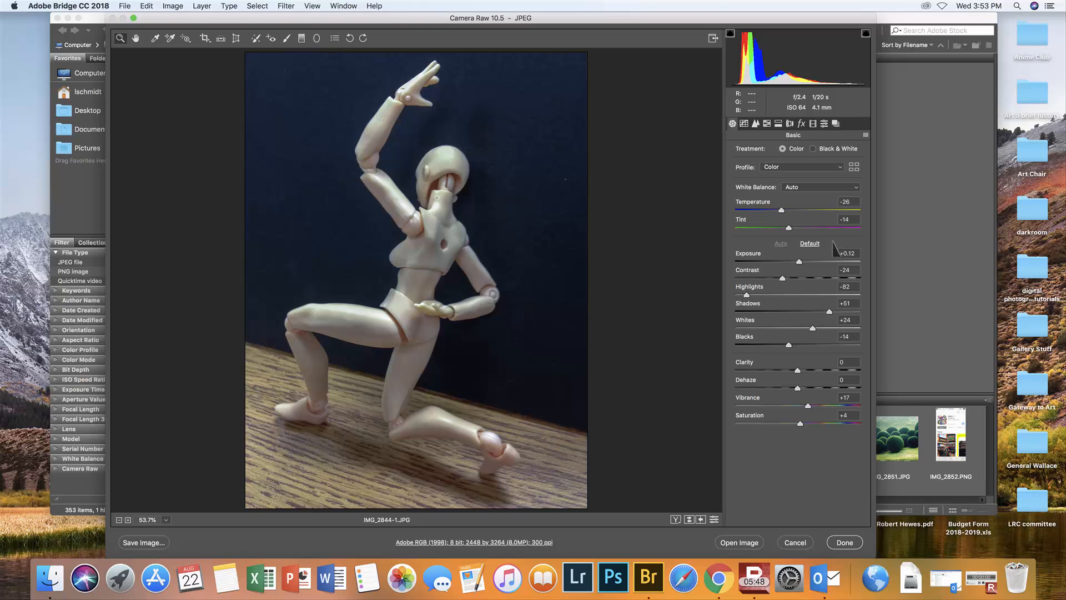
left_click(812, 246)
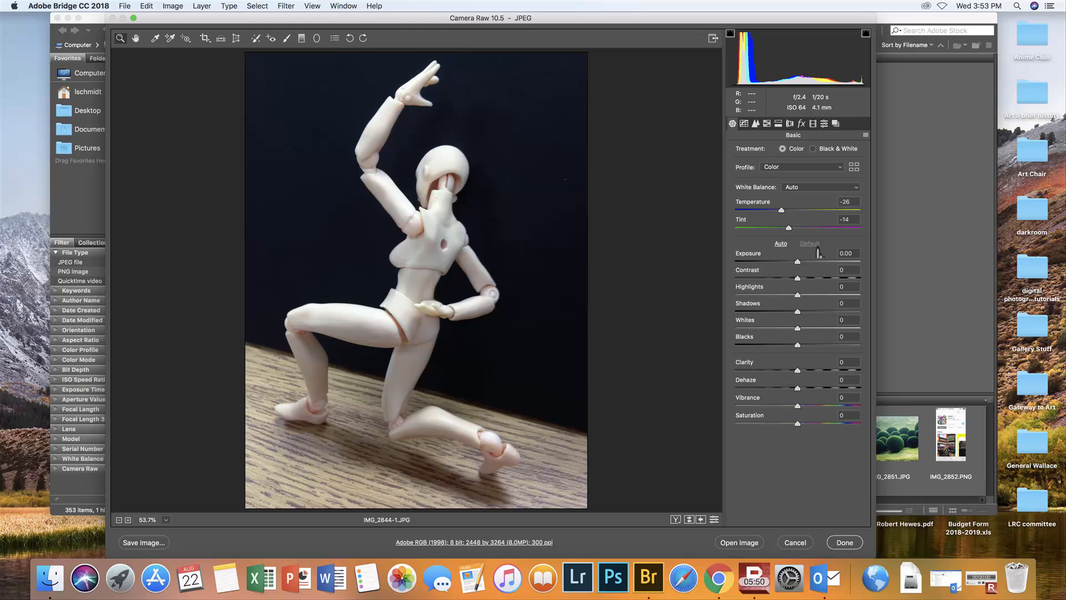
left_click(784, 250)
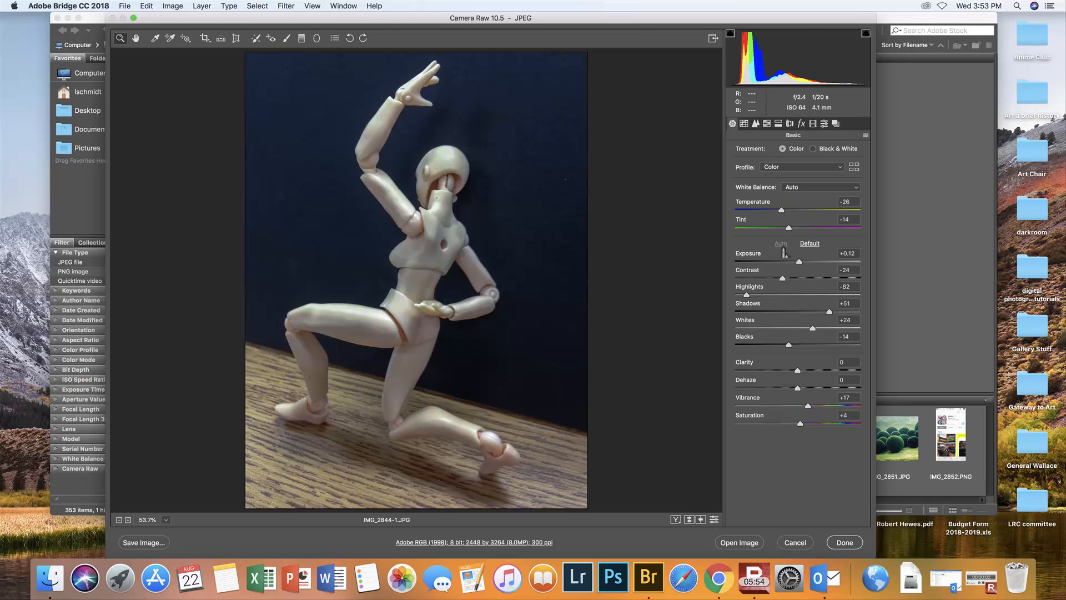
left_click(814, 247)
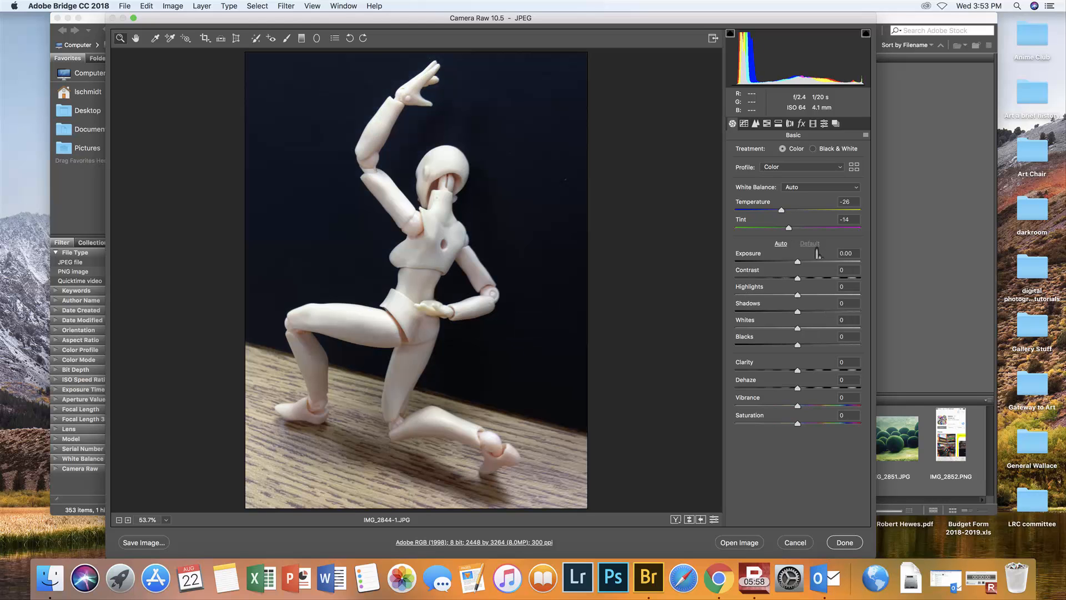
- Compare the automatic tones with the defaults, and try Exposure at +2.10 before resetting it to 0.00
left_click(784, 250)
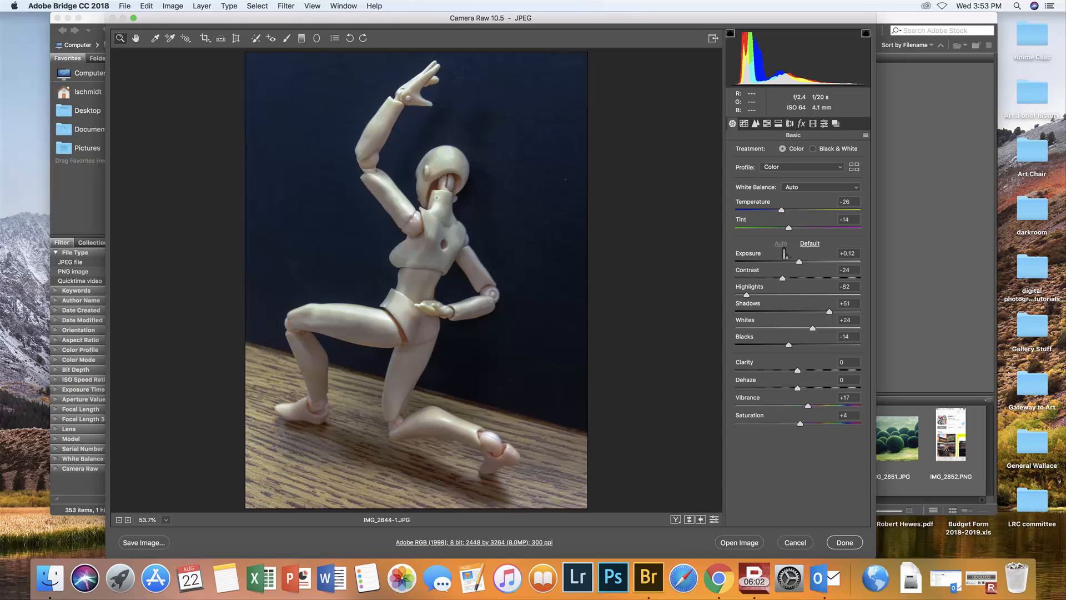
left_click(813, 247)
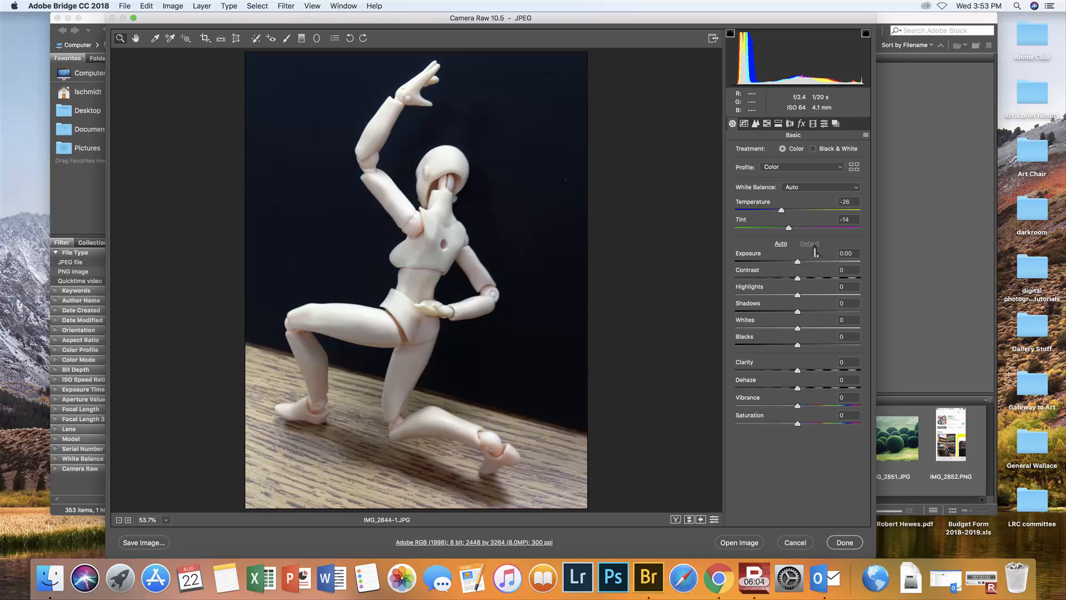
left_click(782, 250)
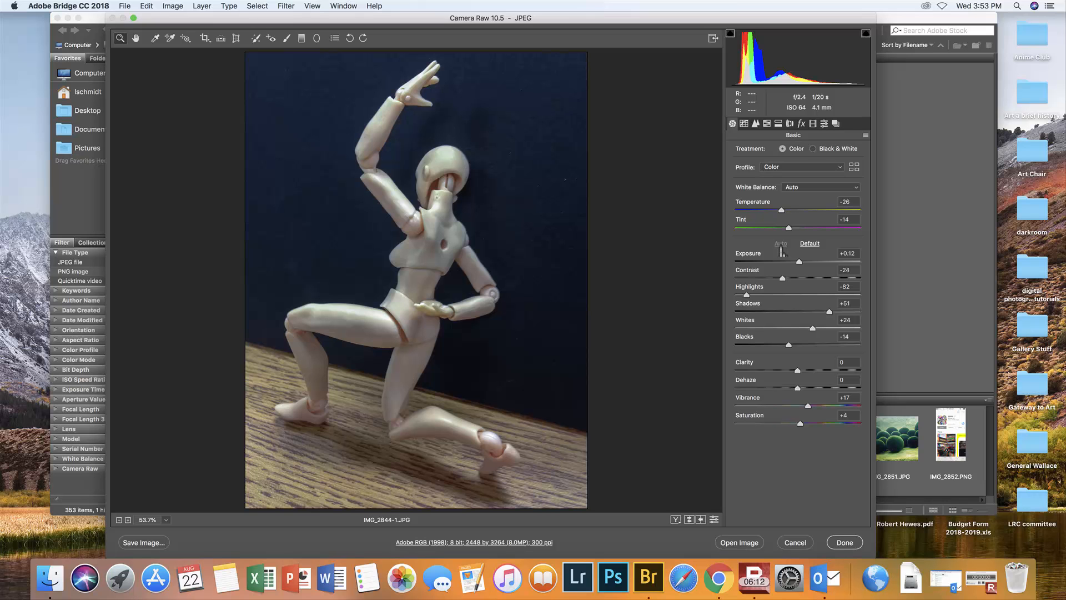
left_click(800, 264)
left_click_drag(800, 264, 825, 267)
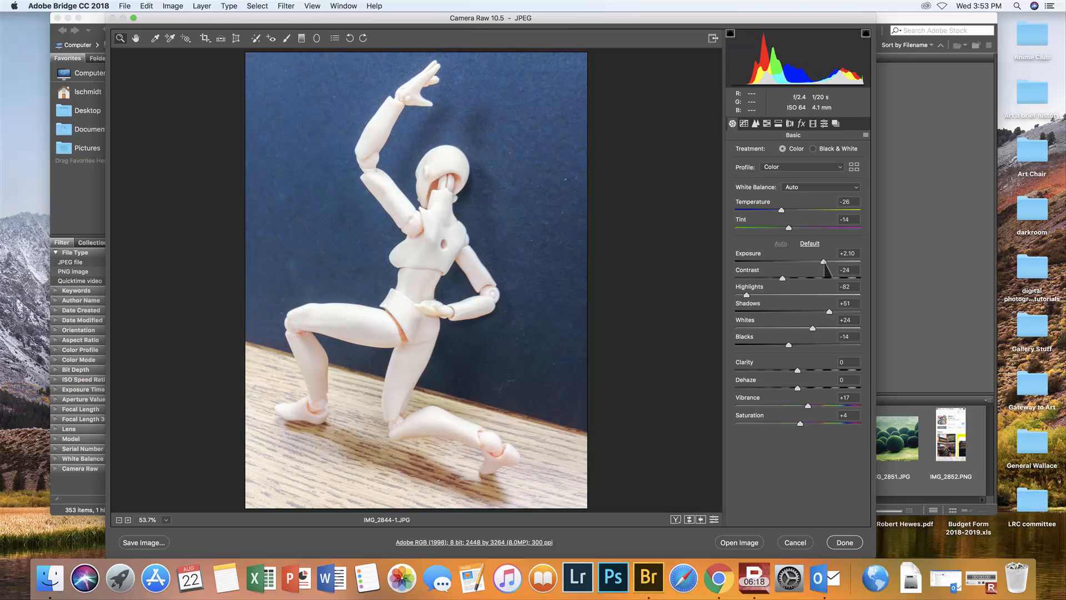
double_click(824, 262)
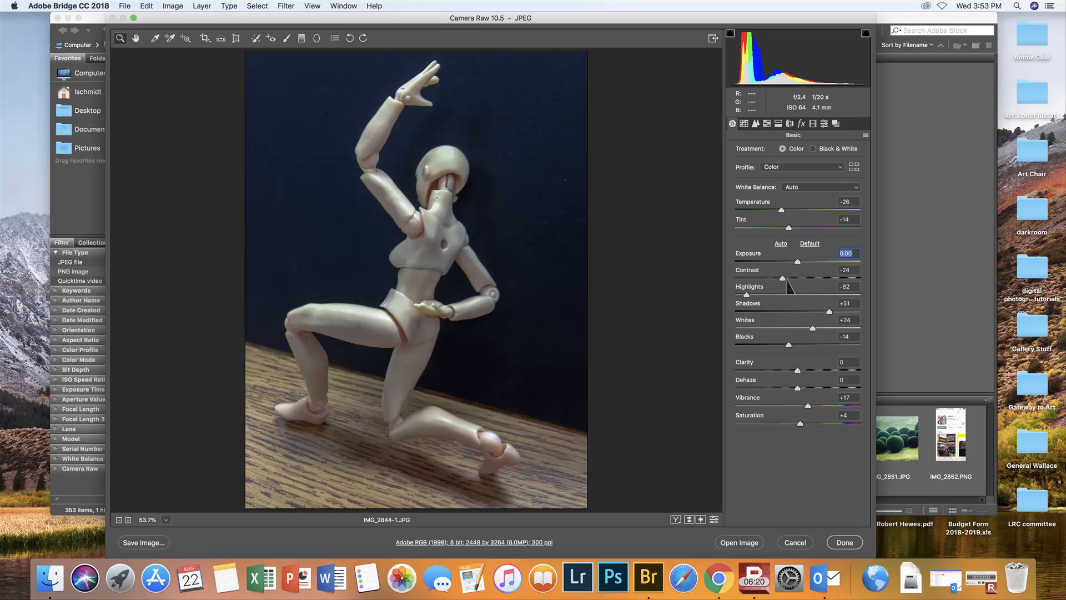
- Try the tones with Contrast -8, Highlights -66, Shadows +100, Whites +40 and Blacks -100, testing the Shadows and Whites extremes
left_click_drag(787, 280, 758, 301)
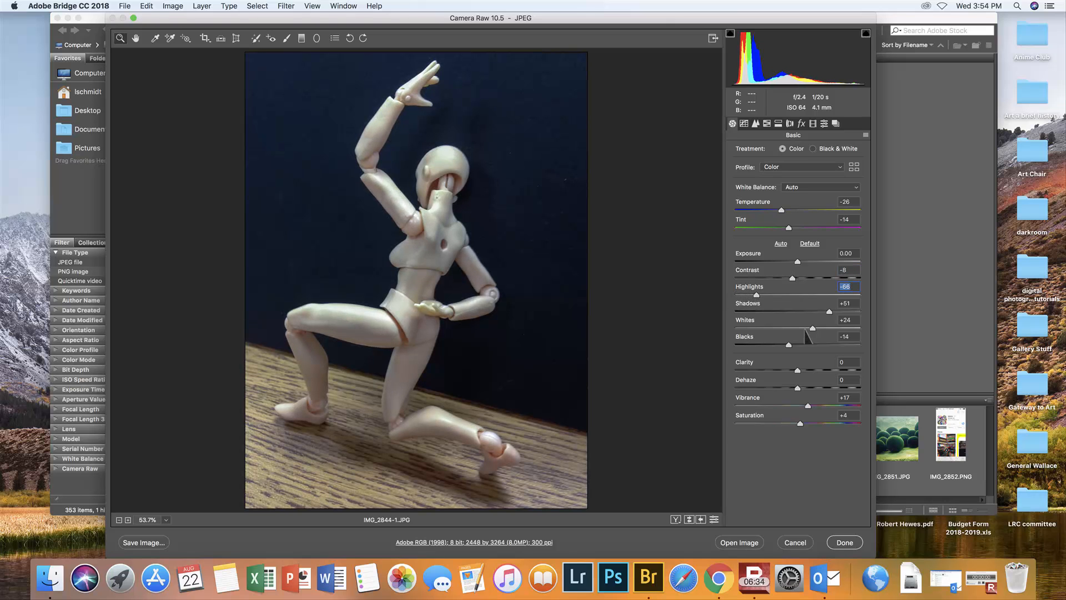
left_click_drag(830, 311, 715, 310)
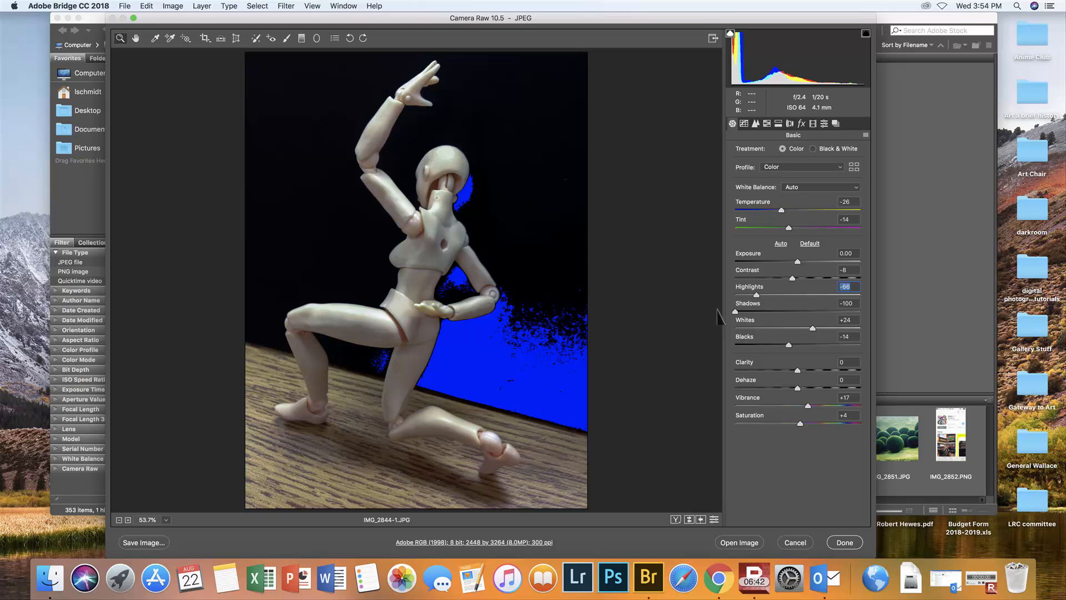
left_click_drag(735, 312, 968, 327)
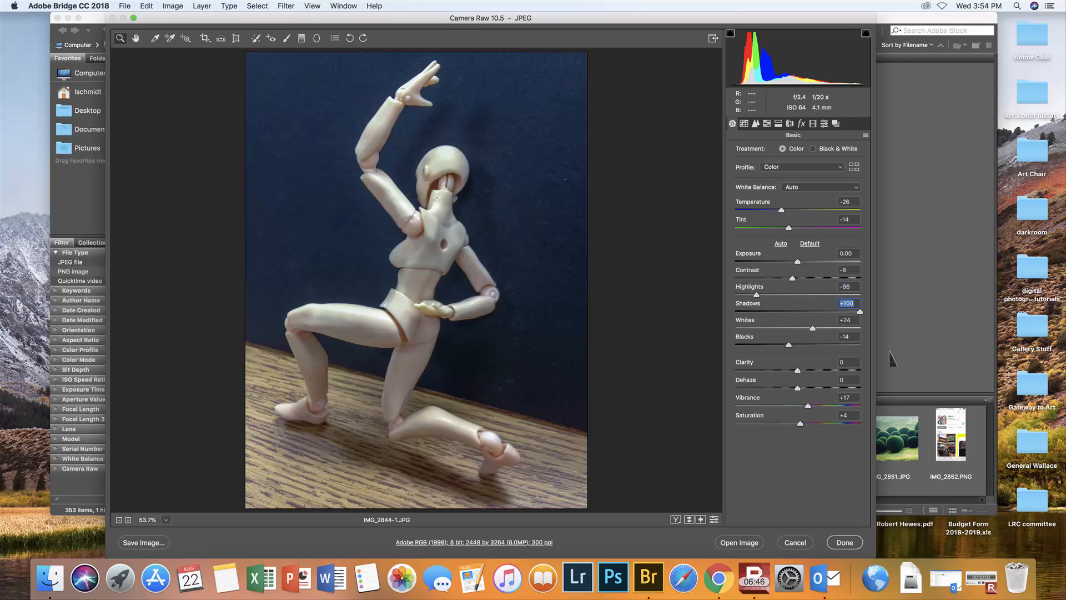
mouse_move(813, 329)
left_mouse_down()
mouse_move(883, 333)
mouse_move(821, 331)
left_mouse_up()
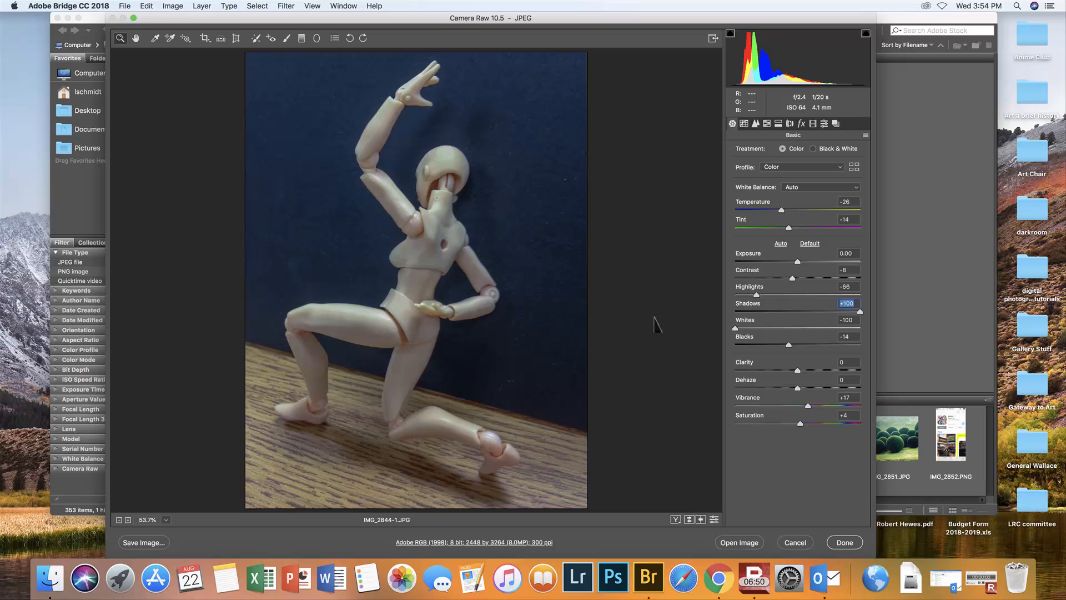
left_click_drag(735, 328, 611, 338)
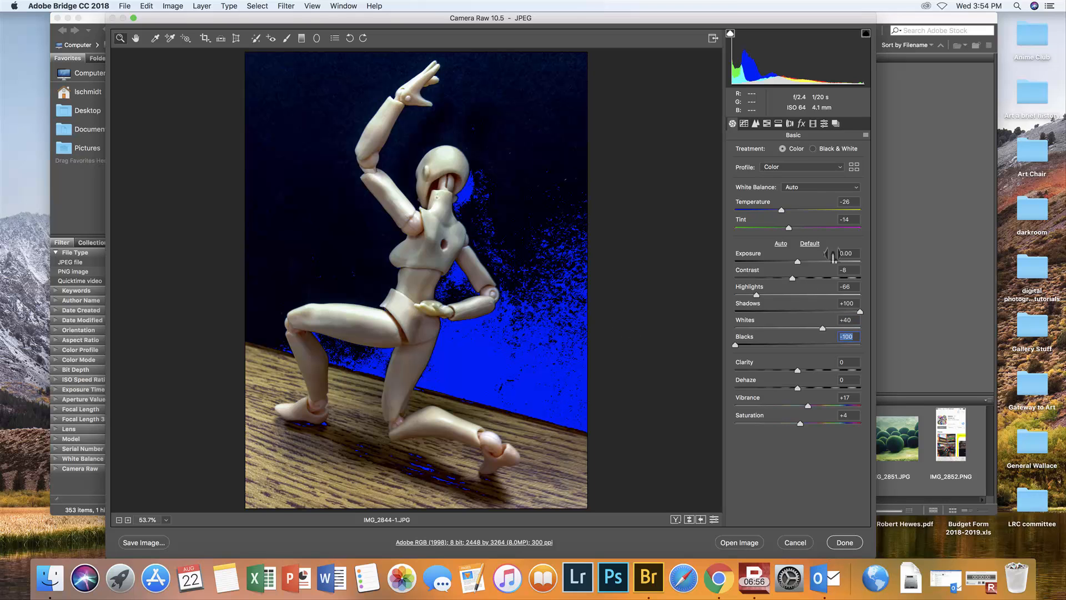
- Reapply the automatic tone adjustments and fine-tune Highlights to -78 and Whites to +13
left_click(786, 249)
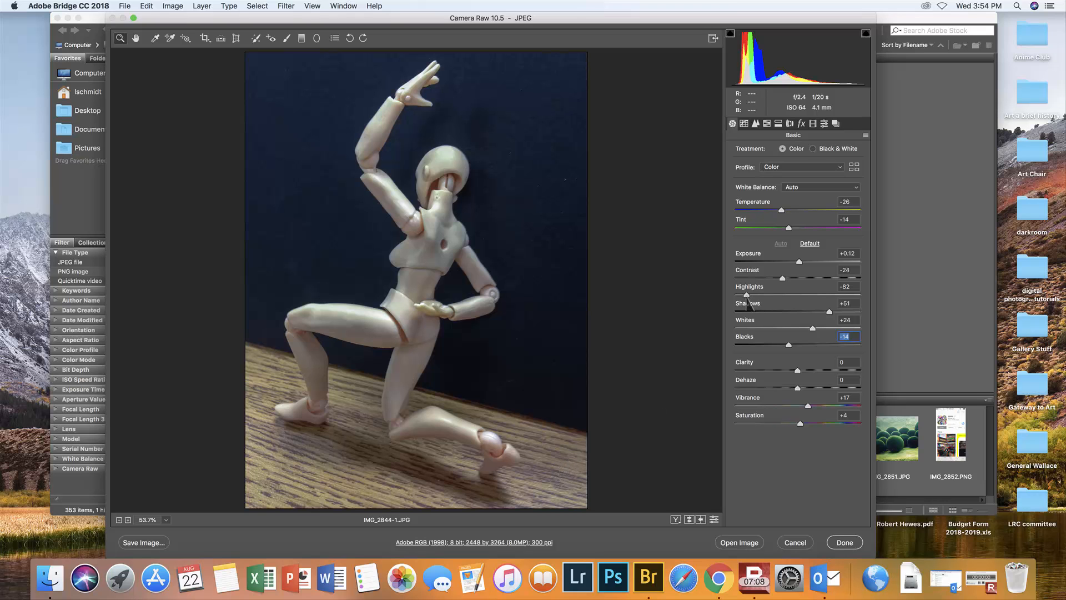
left_click_drag(747, 298, 751, 303)
left_click_drag(812, 329, 806, 329)
- Reset Vibrance and Saturation to their default value of 0
double_click(809, 409)
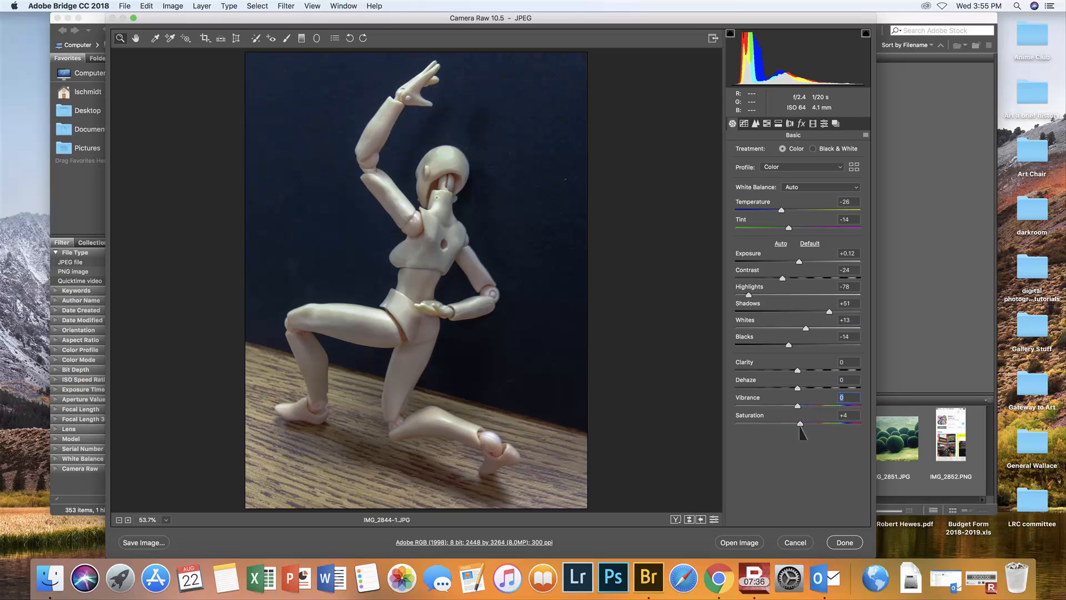
left_click(800, 425)
double_click(800, 425)
- Turn on Remove Chromatic Aberration and Enable Profile Corrections in the photo's lens corrections
left_click(744, 123)
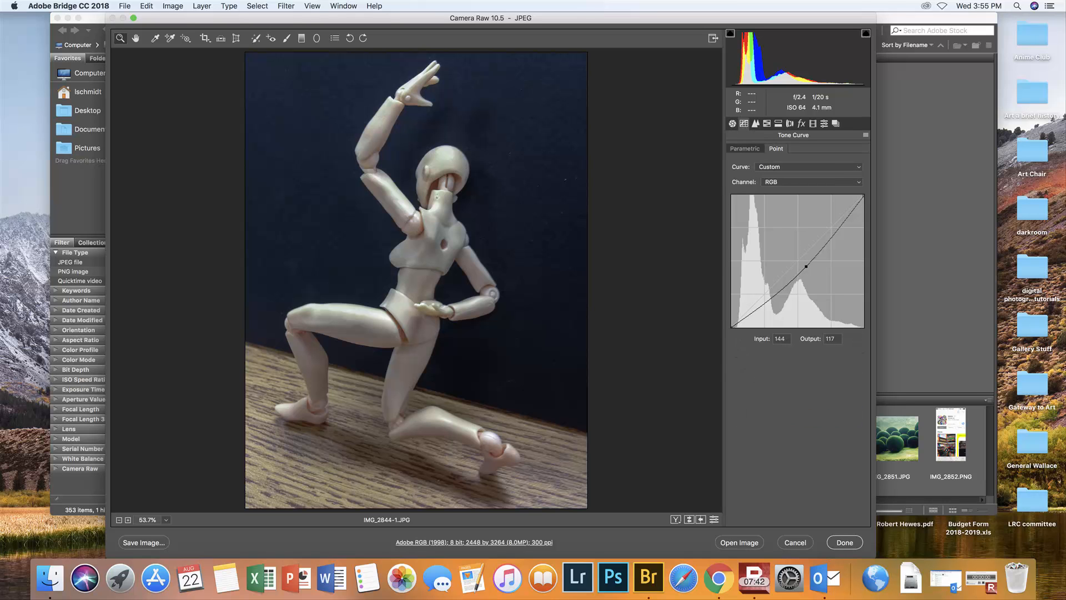
left_click(789, 124)
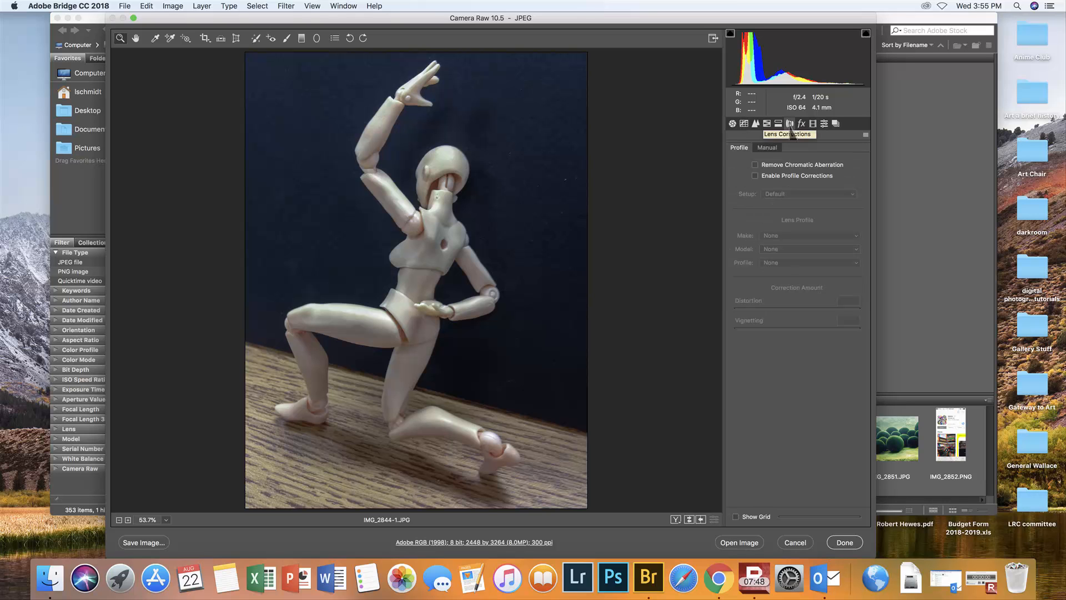
left_click(755, 165)
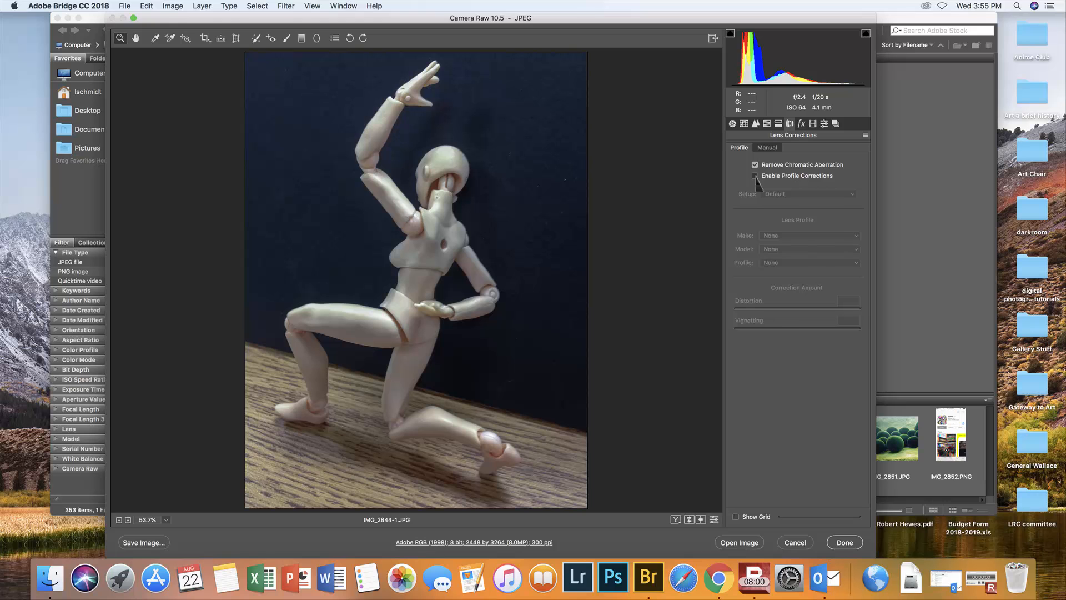
left_click(755, 176)
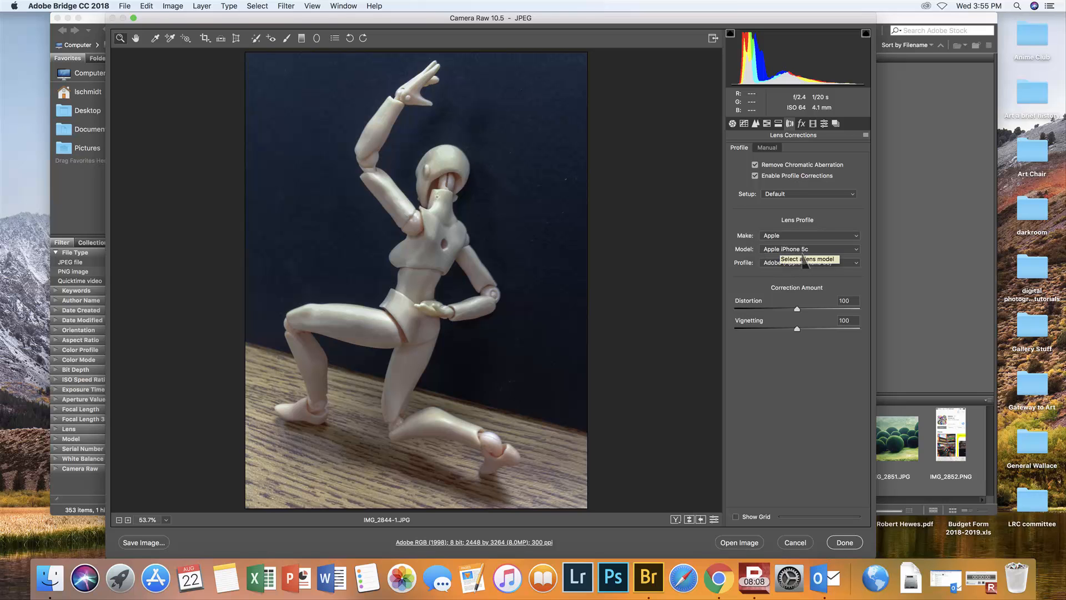
- Try the Custom lens correction setup and switch the setup to Auto
left_click(854, 196)
left_click(794, 211)
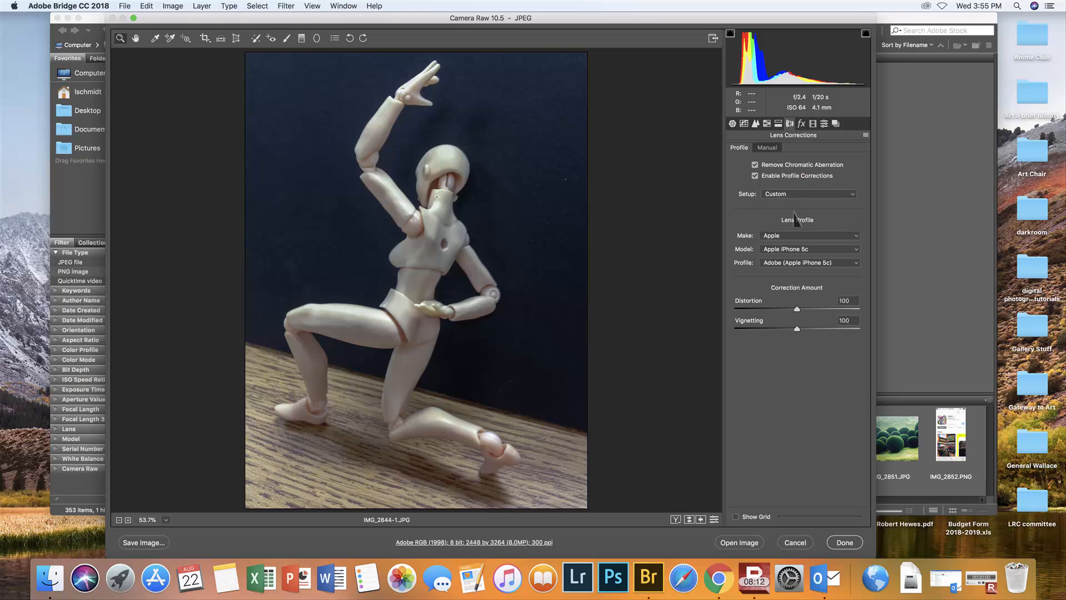
left_click(849, 196)
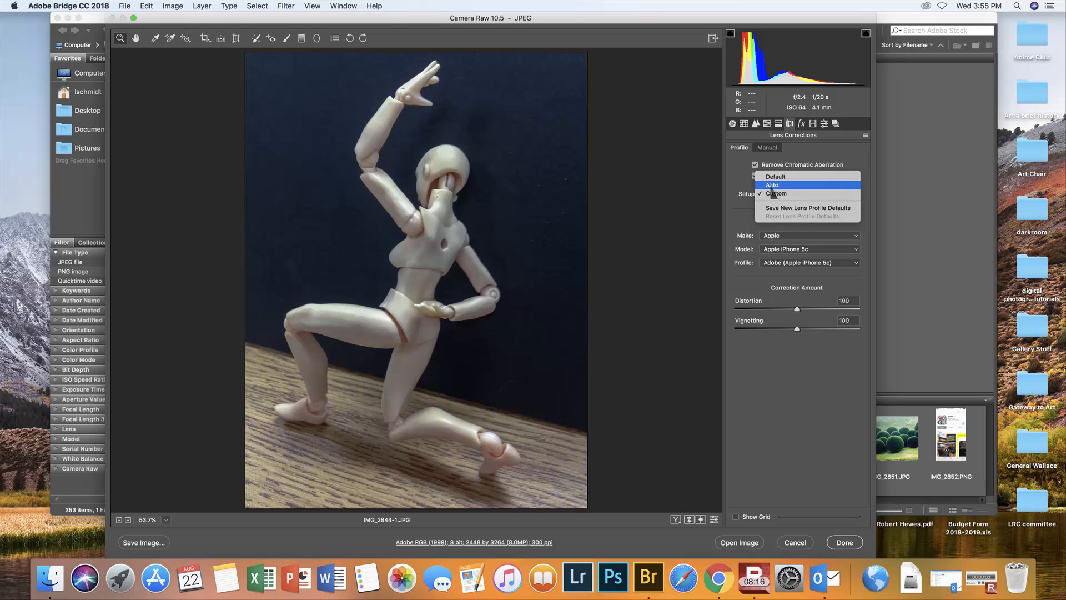
left_click(772, 185)
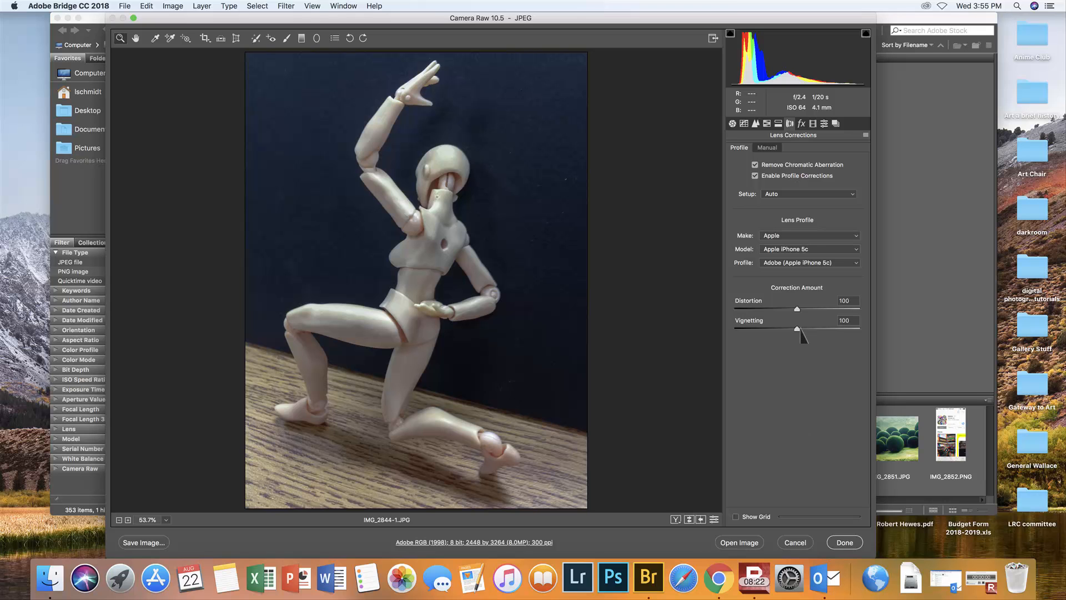
- Try the lens profile's Vignetting correction at its extremes, up to 200, and reset it to 100
left_click_drag(795, 329, 731, 329)
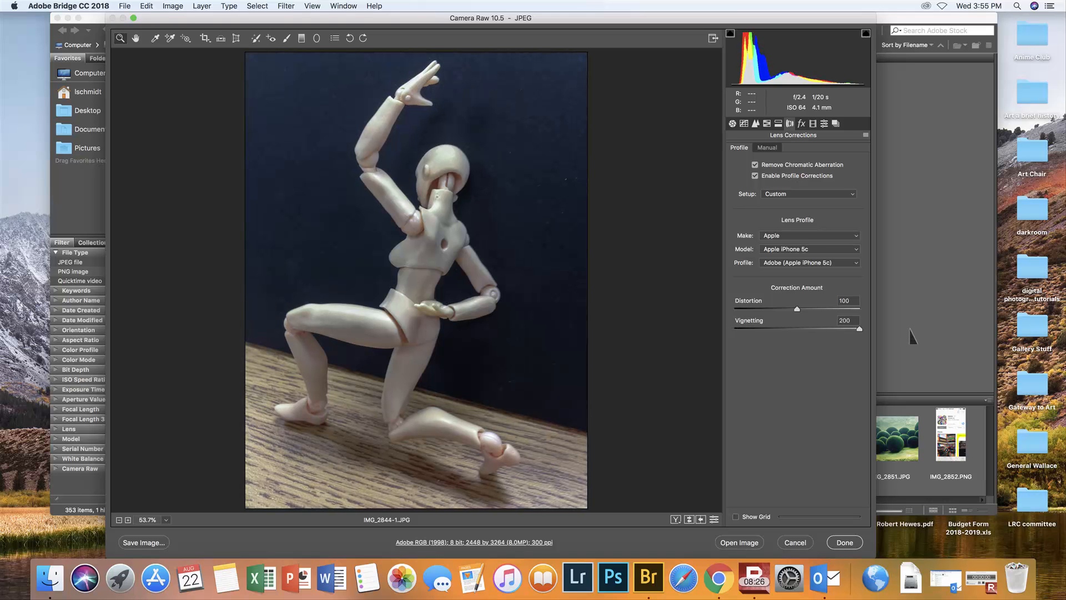
left_click(797, 328)
left_click_drag(797, 330, 796, 329)
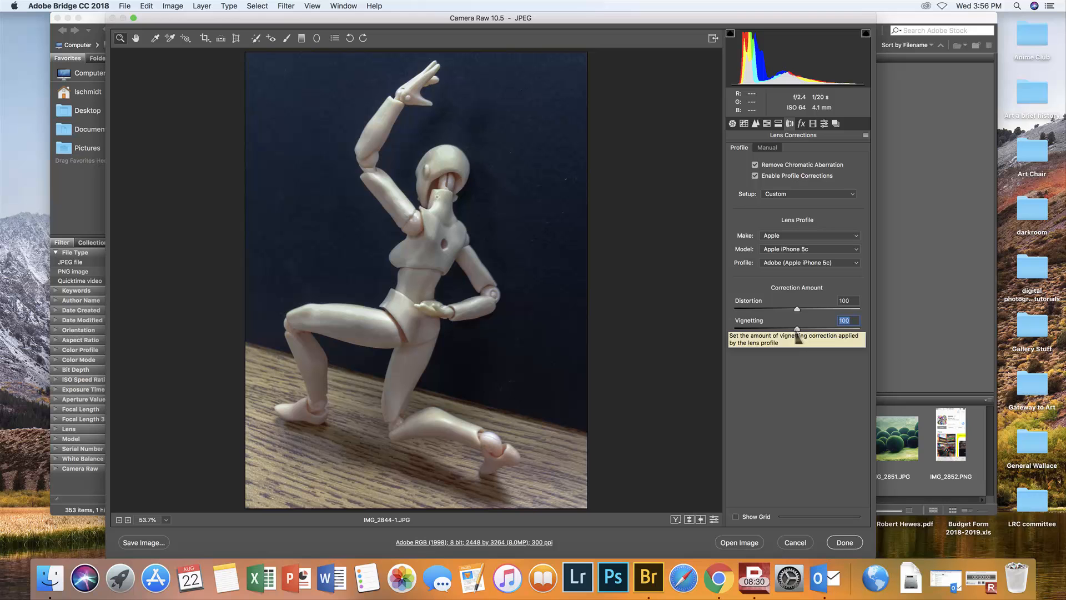
- Set the sharpening Amount to 39 at 200% zoom, comparing it with the maximum of 150 in the grayscale preview
left_click(756, 124)
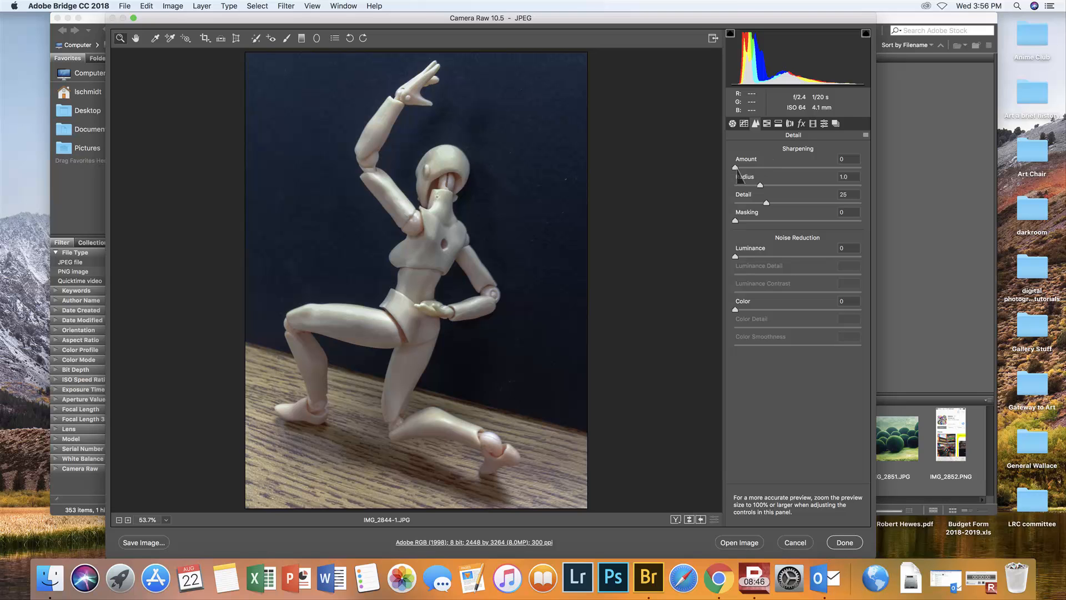
double_click(120, 39)
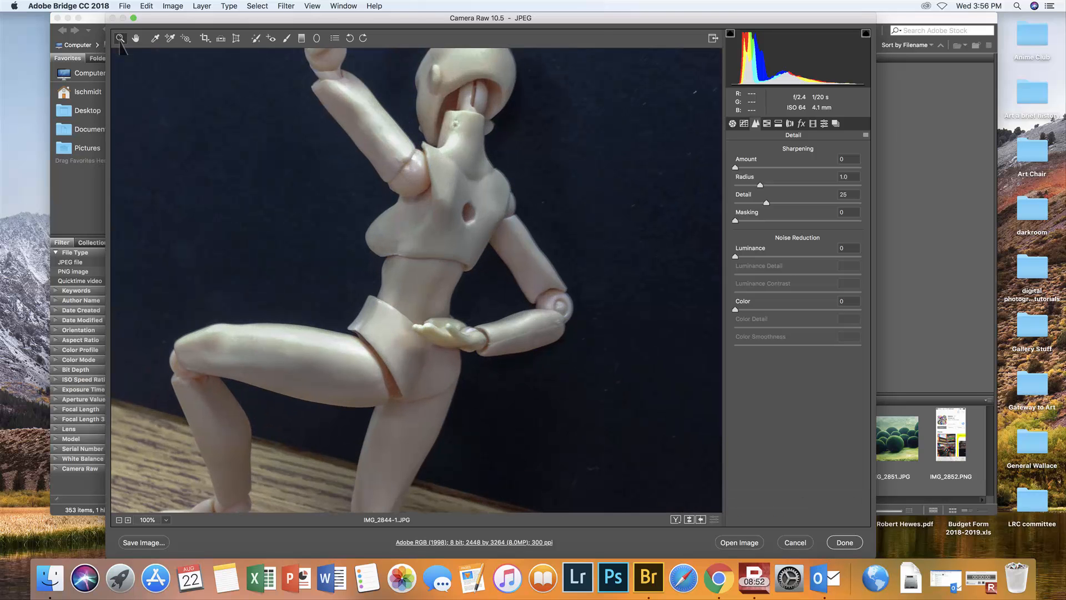
left_click(435, 298)
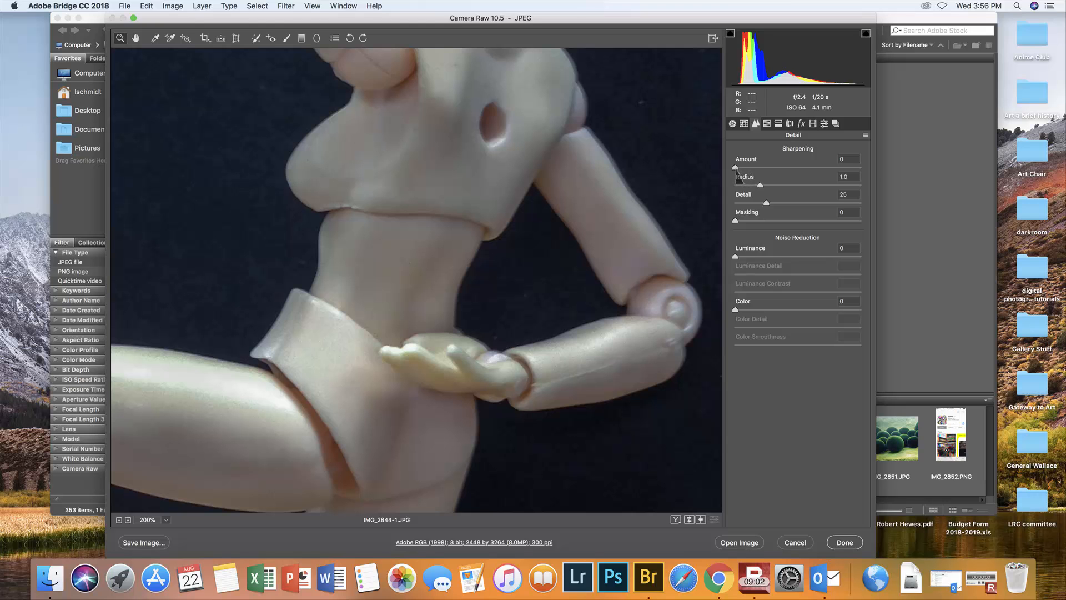
left_click_drag(736, 171, 904, 177)
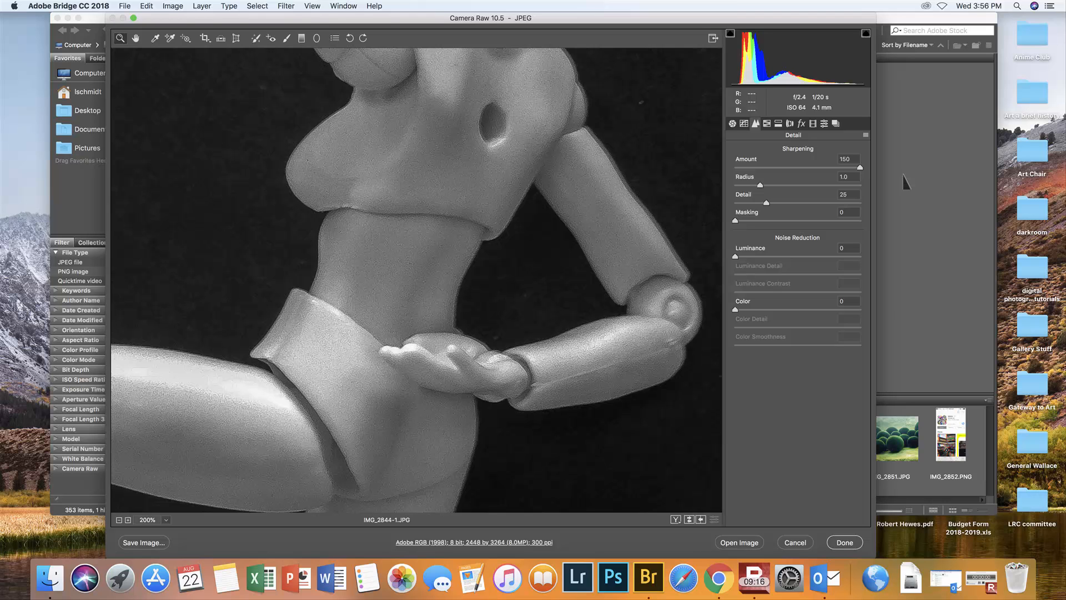
left_click_drag(904, 175, 768, 173)
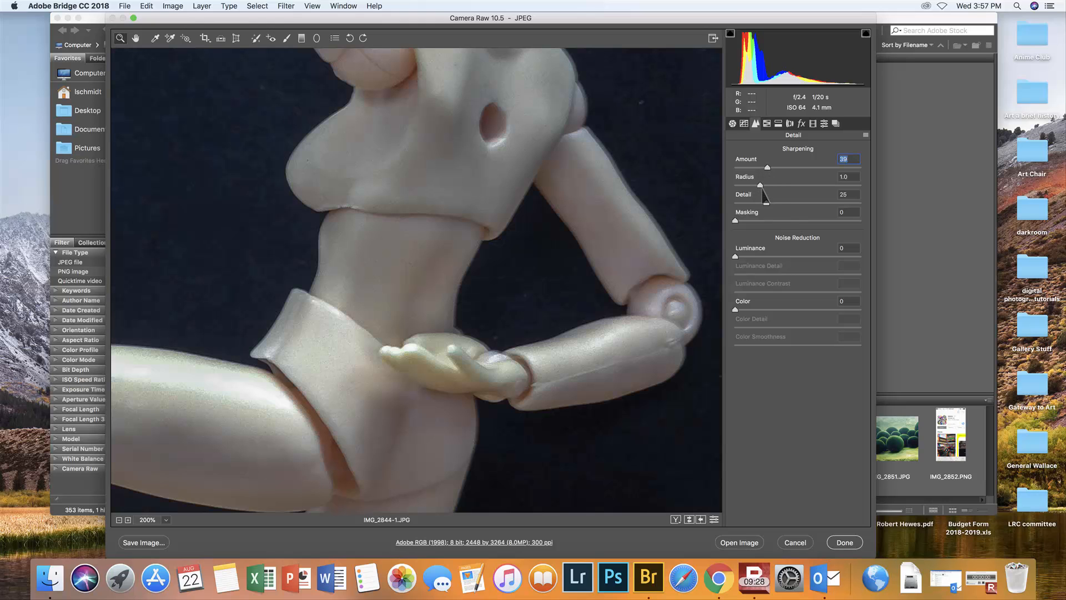
- Set the sharpening Radius to 0.8 and Detail to 9, checking the edge preview at each maximum
left_click_drag(761, 189, 955, 199)
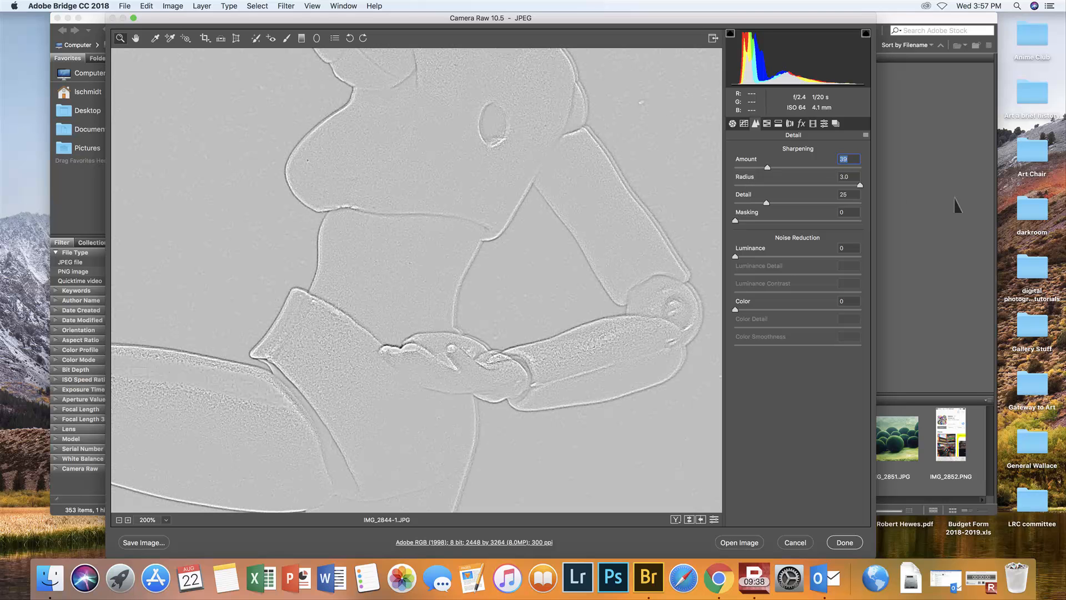
left_click_drag(954, 199, 750, 191)
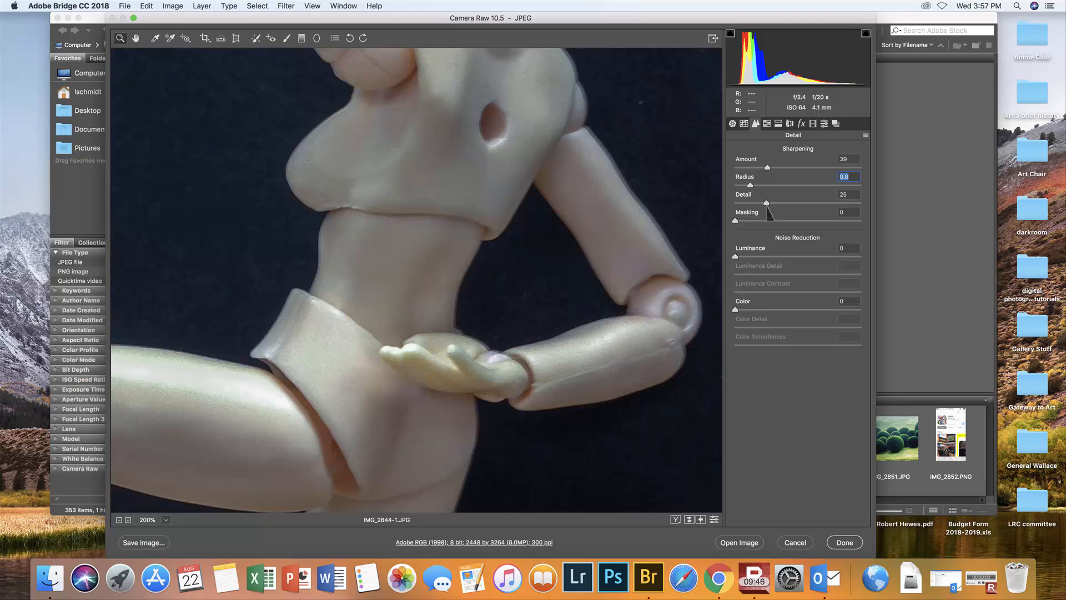
left_click(767, 204, "alt")
left_click_drag(767, 205, 926, 215)
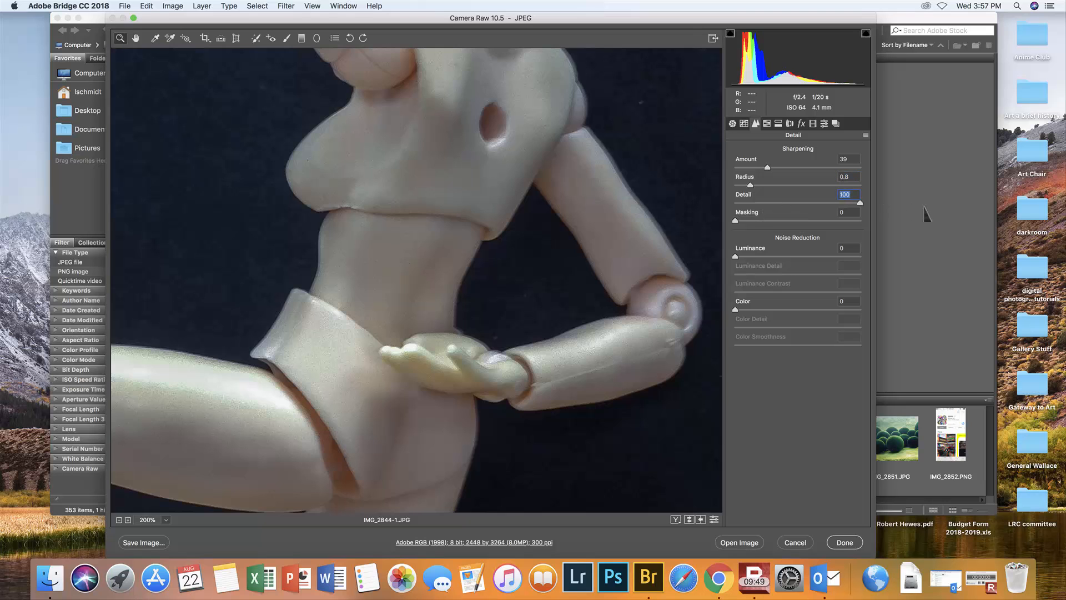
left_click(862, 203, "alt")
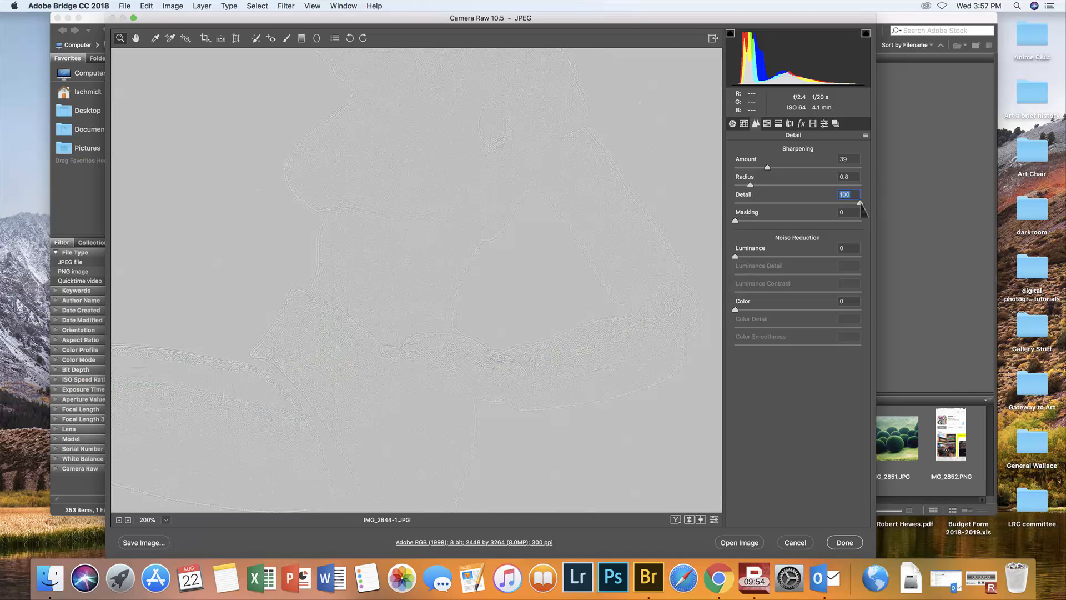
left_click_drag(861, 203, 748, 209)
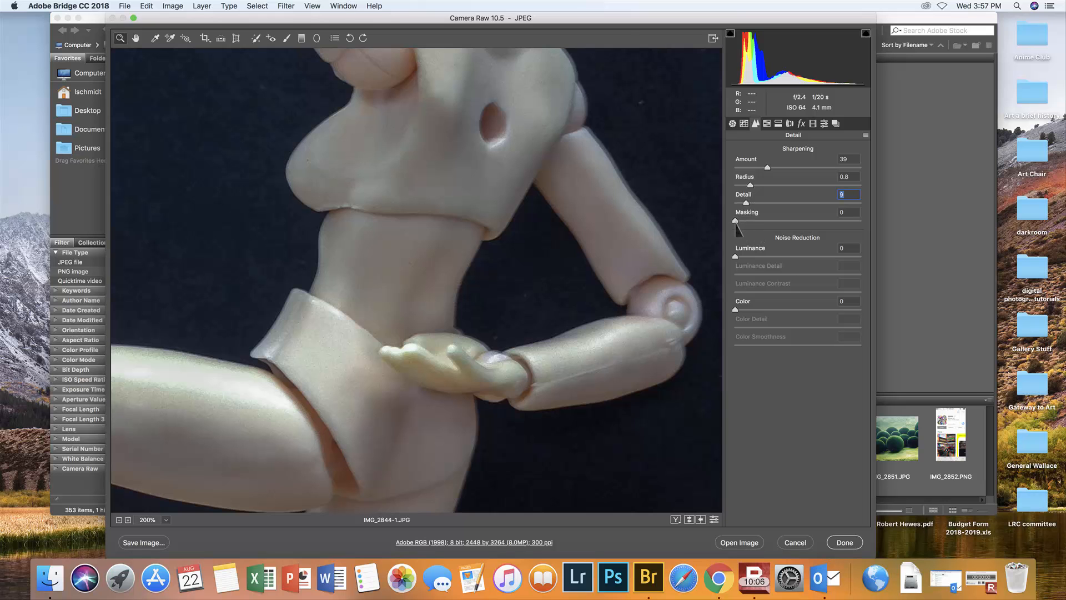
- Set the sharpening Masking to 23 using the black-and-white mask preview, trying 15 and 70 first
left_click(737, 223, "alt")
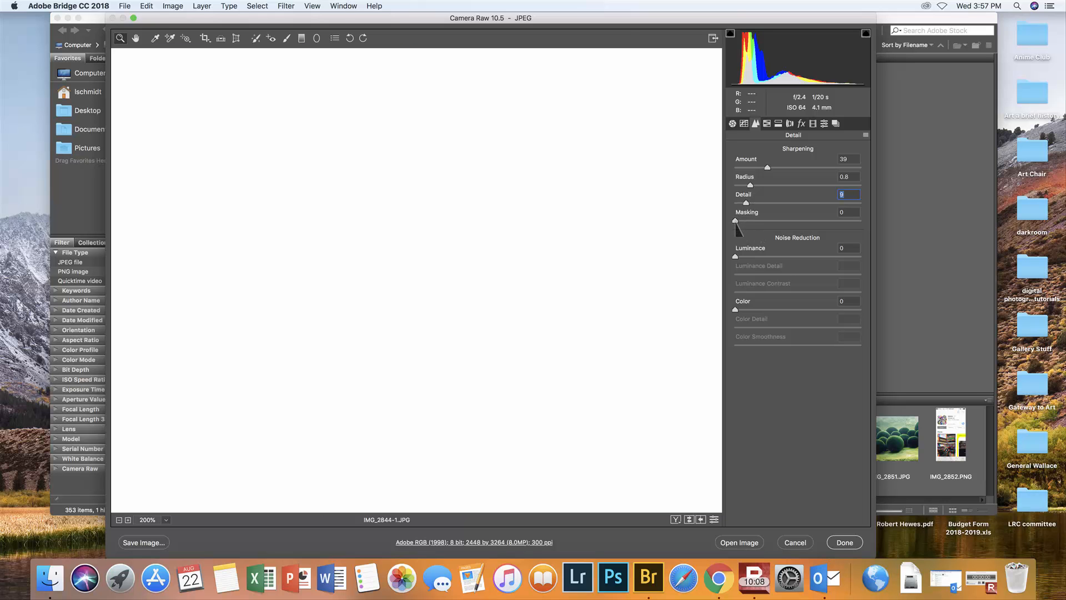
left_click_drag(736, 223, 741, 223)
left_click_drag(742, 225, 754, 225)
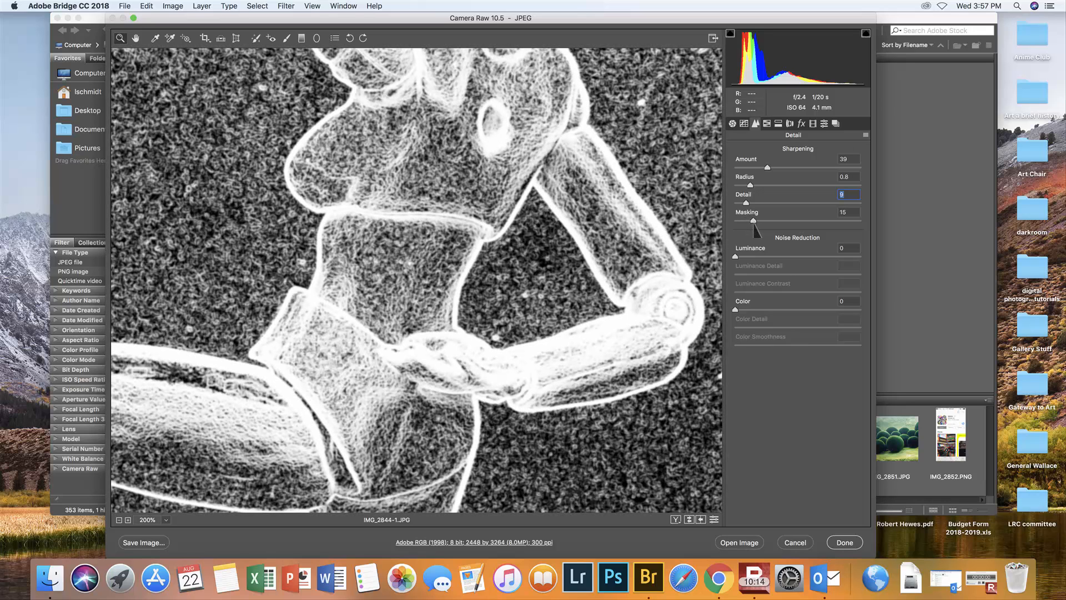
left_click_drag(754, 225, 824, 225)
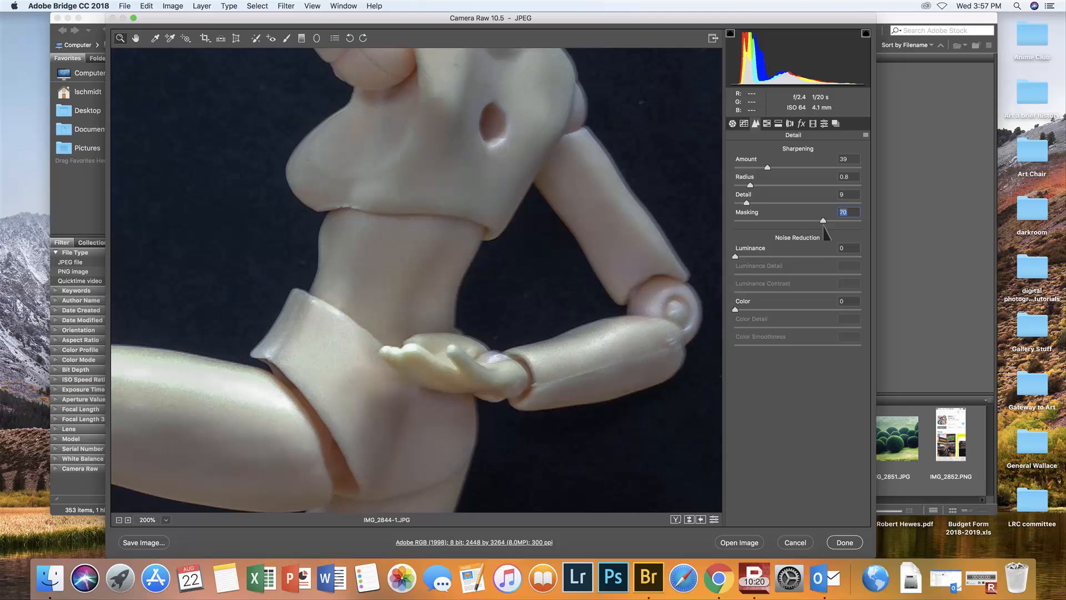
left_click_drag(824, 225, 764, 221)
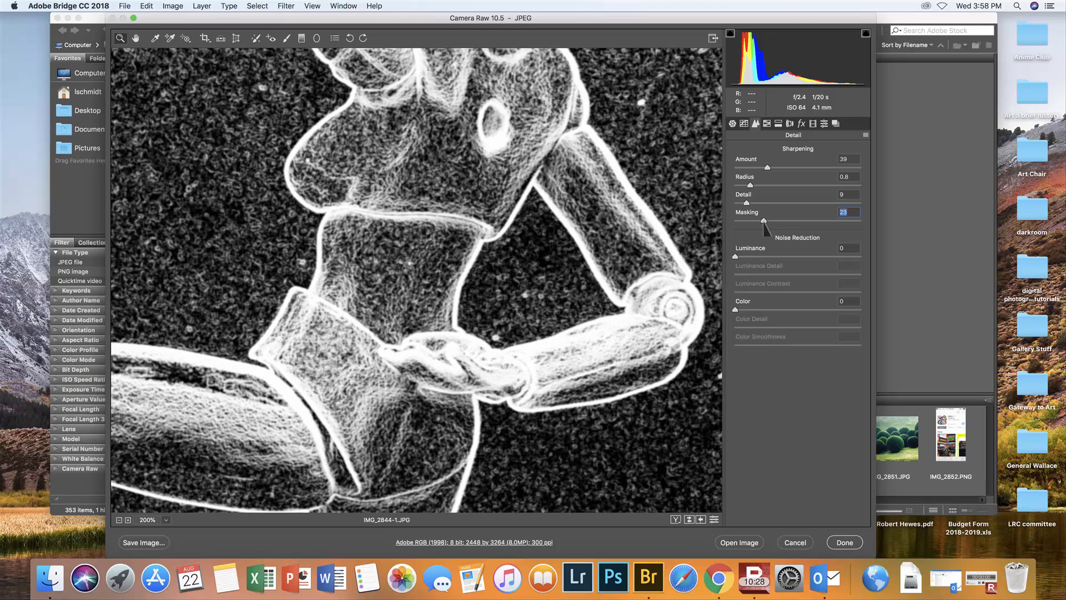
- Keep the sharpening Masking at 23 and open the corrected IMG_2844-1.JPG in Photoshop
left_click_drag(764, 221, 764, 221)
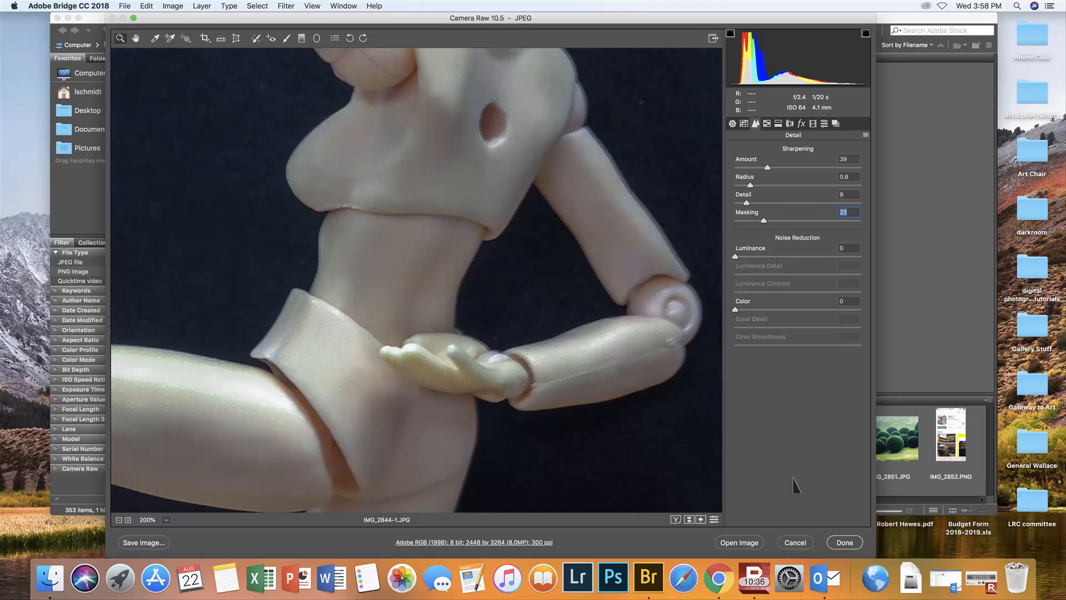
left_click(739, 544)
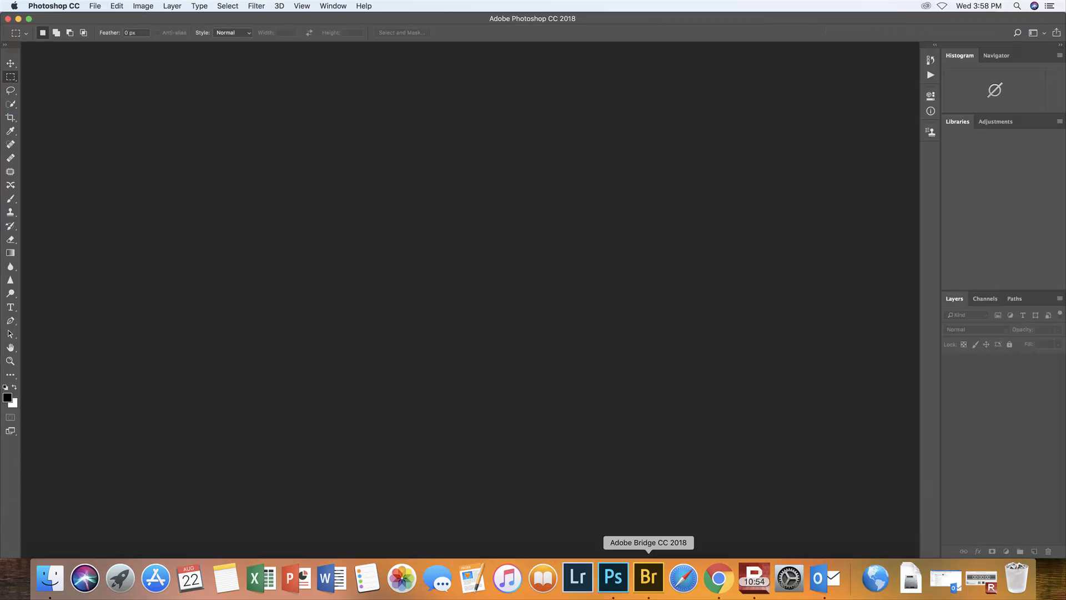
left_click(649, 577)
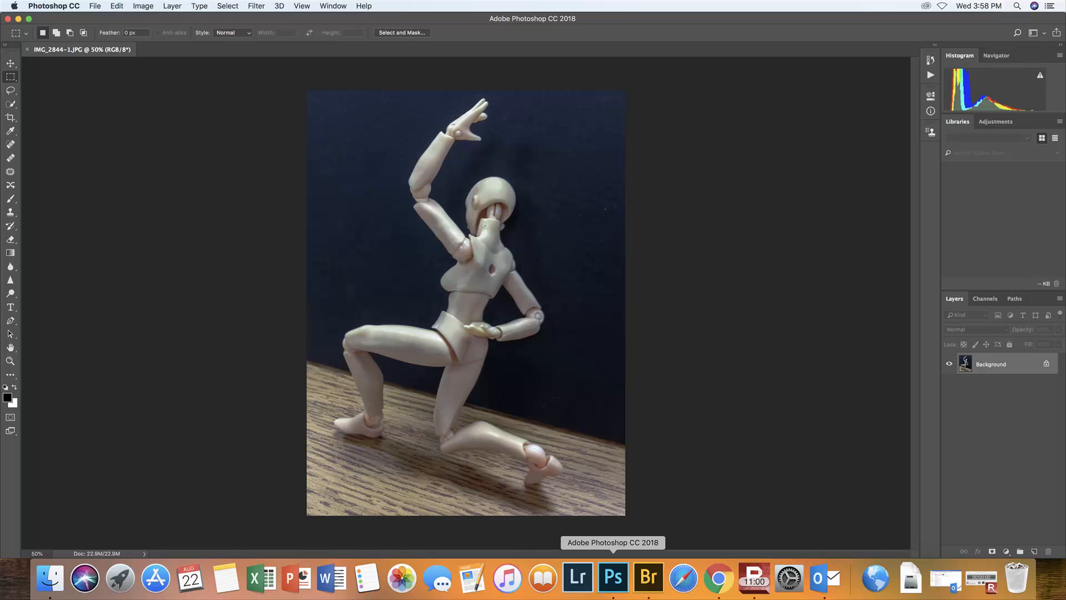
- Switch to Adobe Bridge and reopen IMG_2844-1.JPG in Camera Raw at 200% zoom on the figure's thigh
left_click(659, 556)
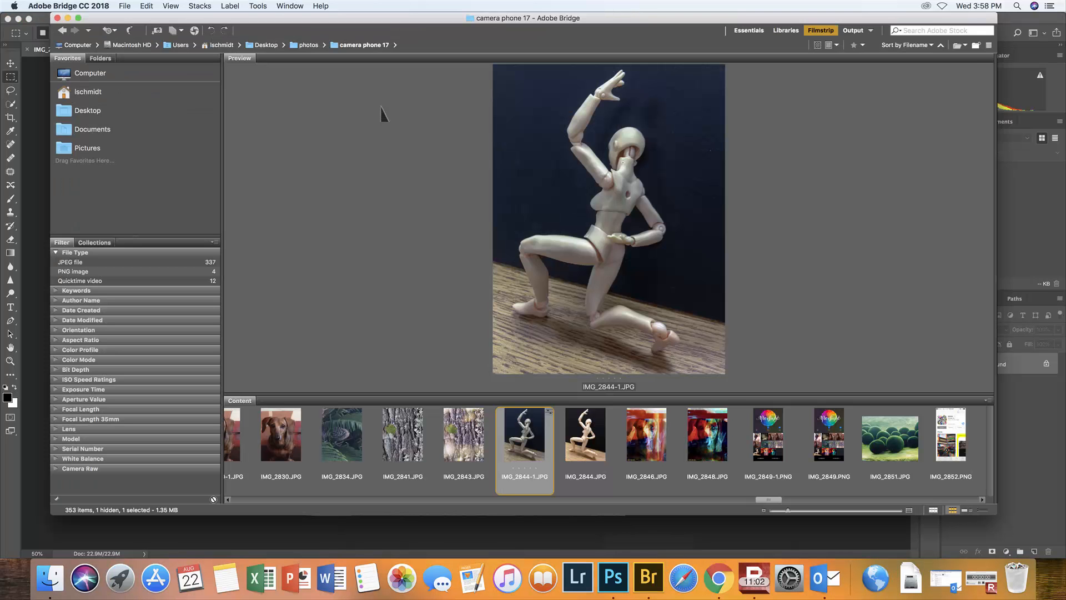
left_click(194, 30)
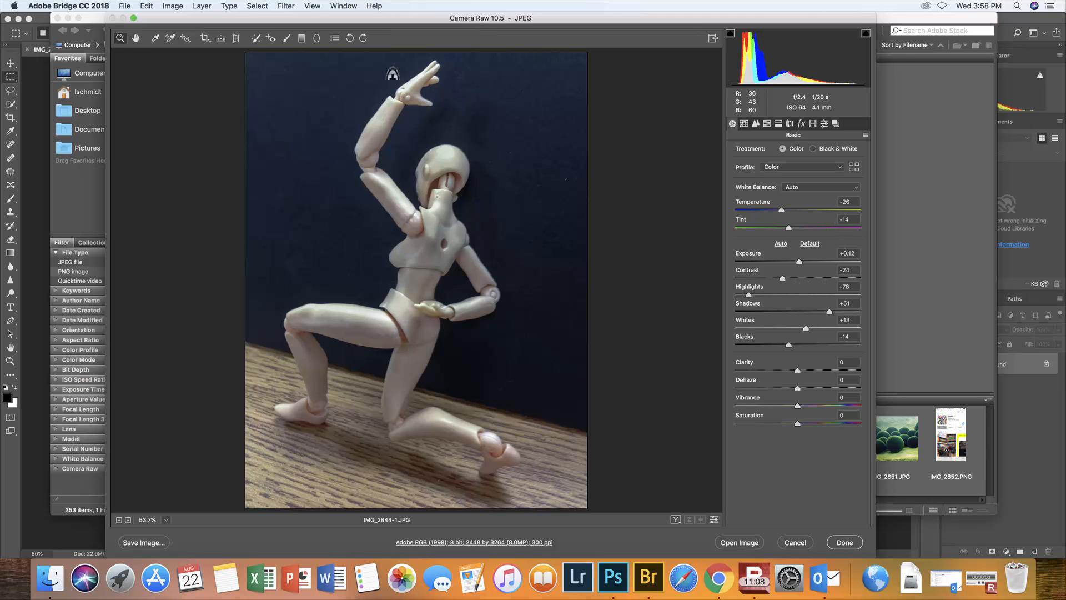
double_click(120, 39)
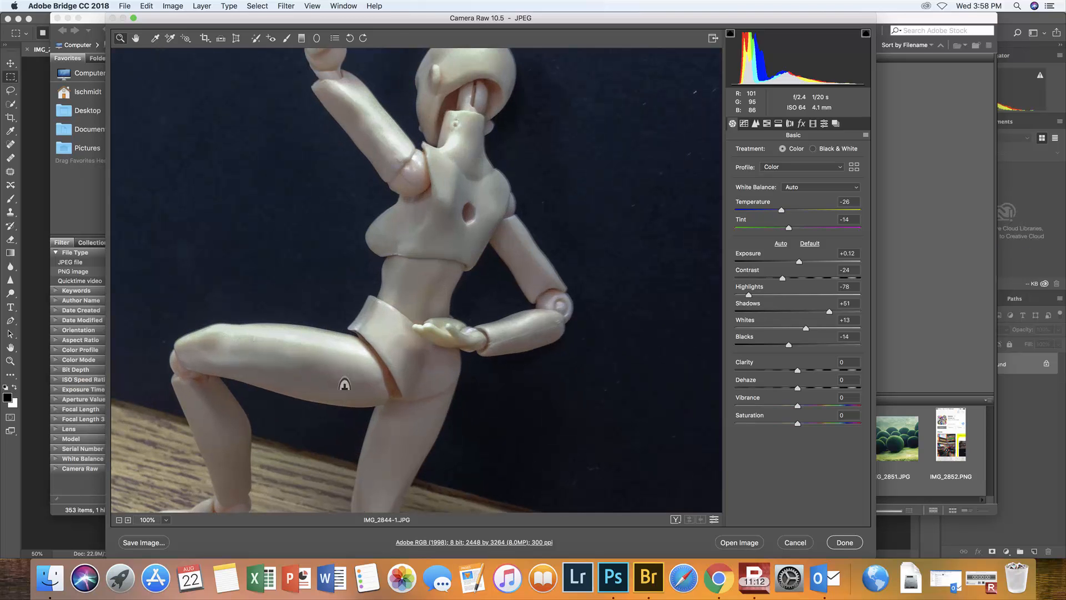
left_click(313, 348)
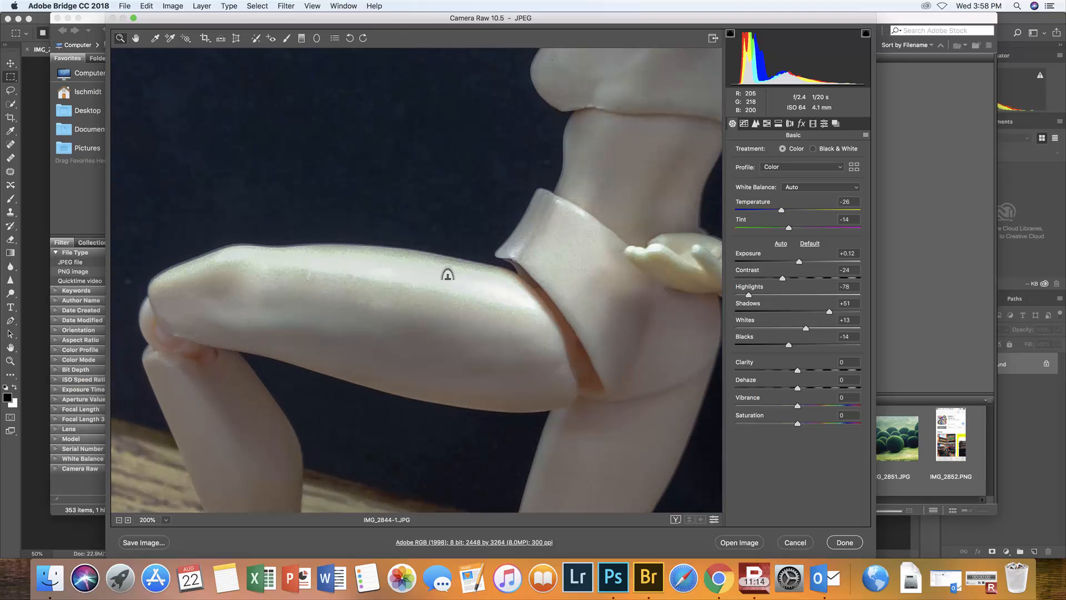
- Set the Contrast to +100 and Highlights to -45, checking the effect on the figure's legs and torso
left_click_drag(782, 278, 875, 283)
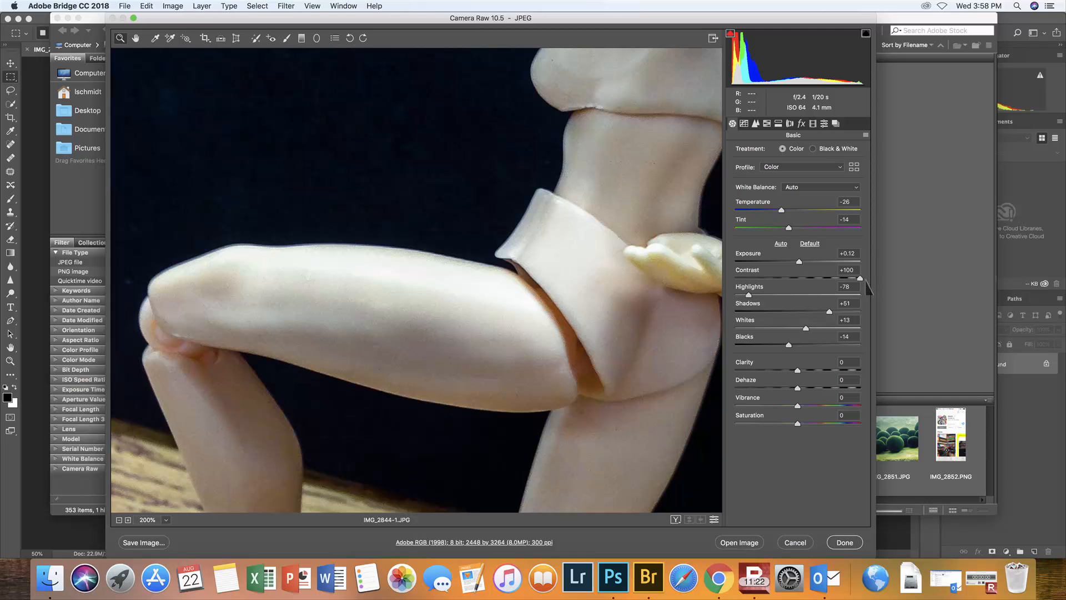
left_click_drag(749, 295, 770, 299)
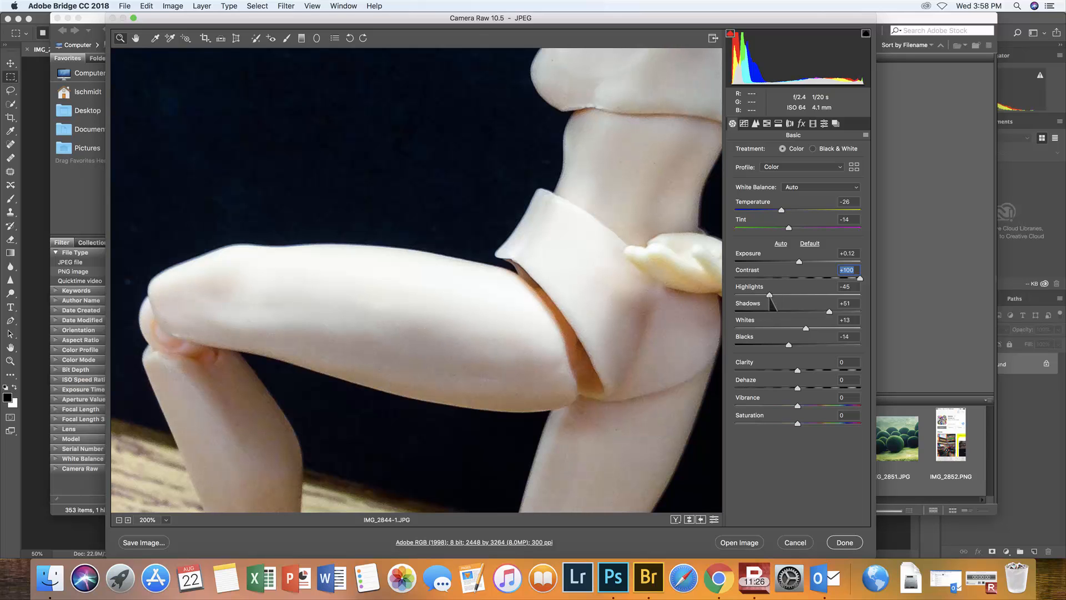
key("Tab")
left_click_drag(493, 422, 529, 267)
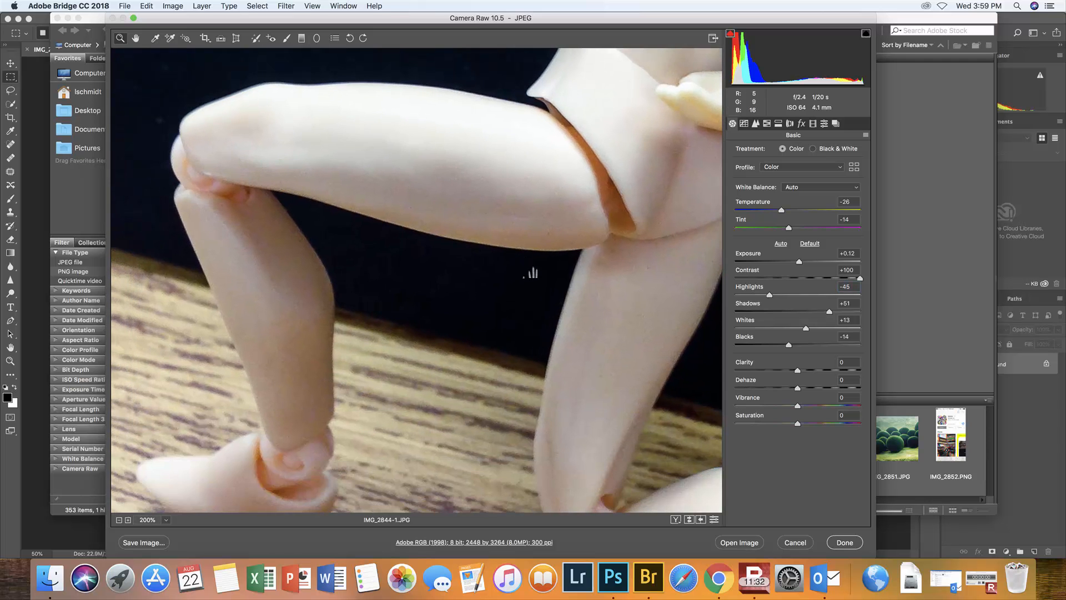
left_click_drag(518, 336, 467, 366)
left_click_drag(536, 138, 460, 391)
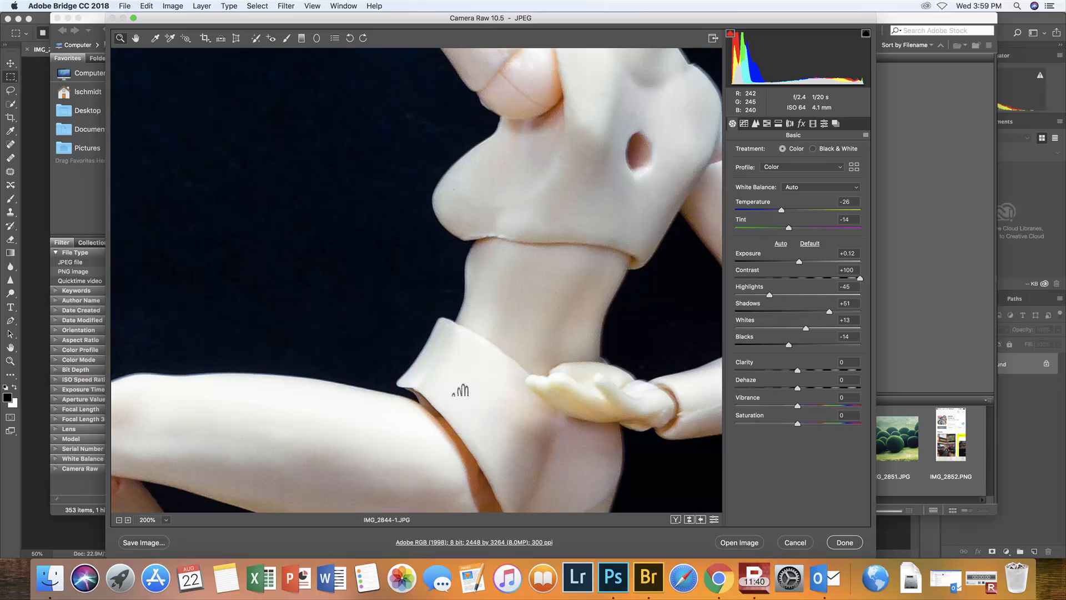
left_click_drag(528, 196, 529, 101)
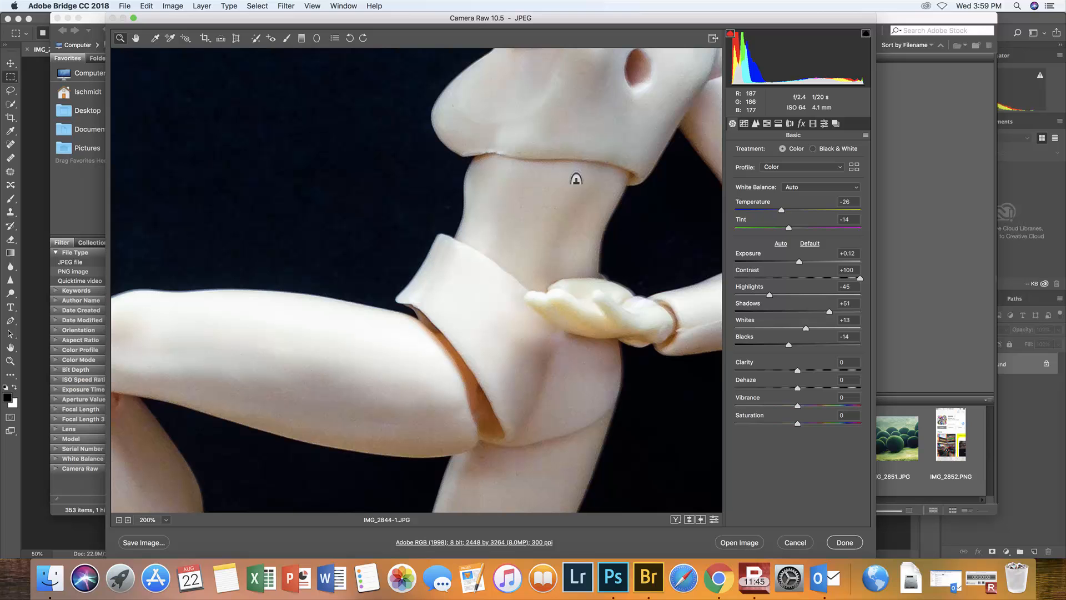
- Open the high-contrast version in Photoshop as a second document and compare it with the earlier IMG_2844-1.JPG
left_click(738, 544)
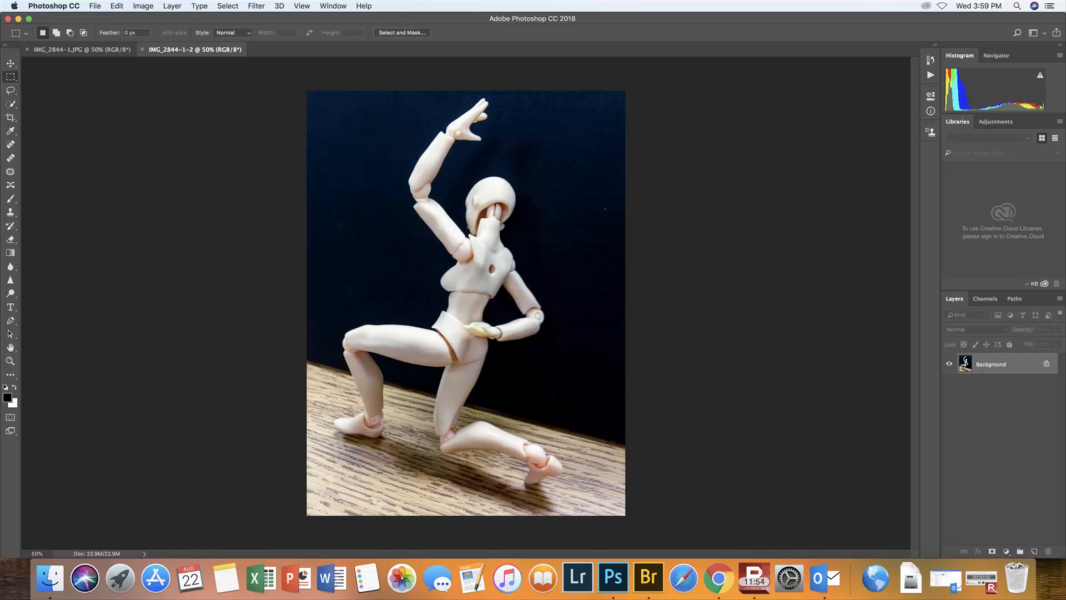
left_click(82, 49)
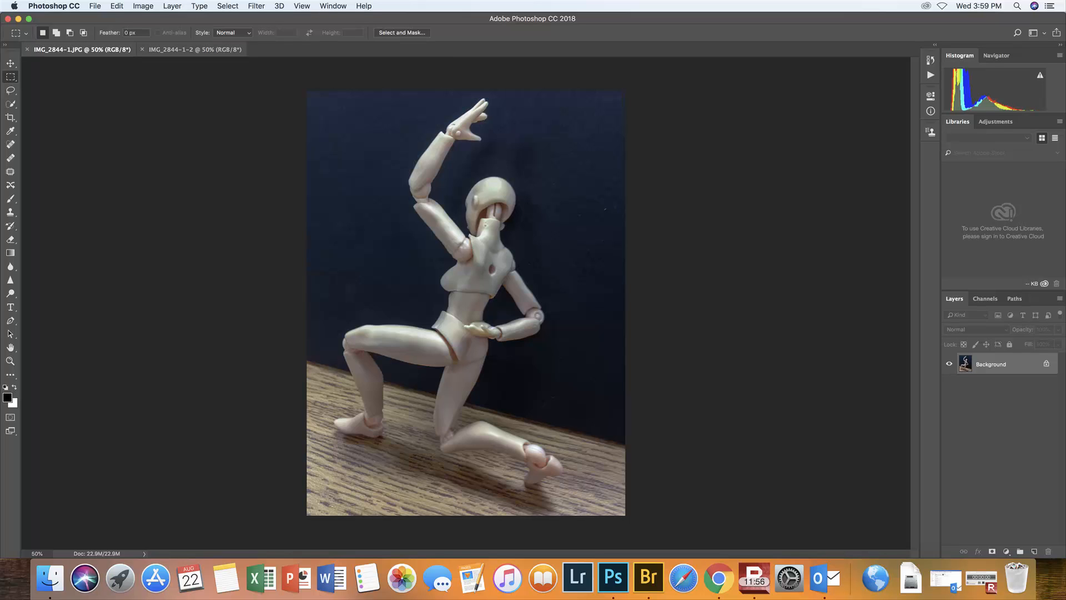
left_click(194, 50)
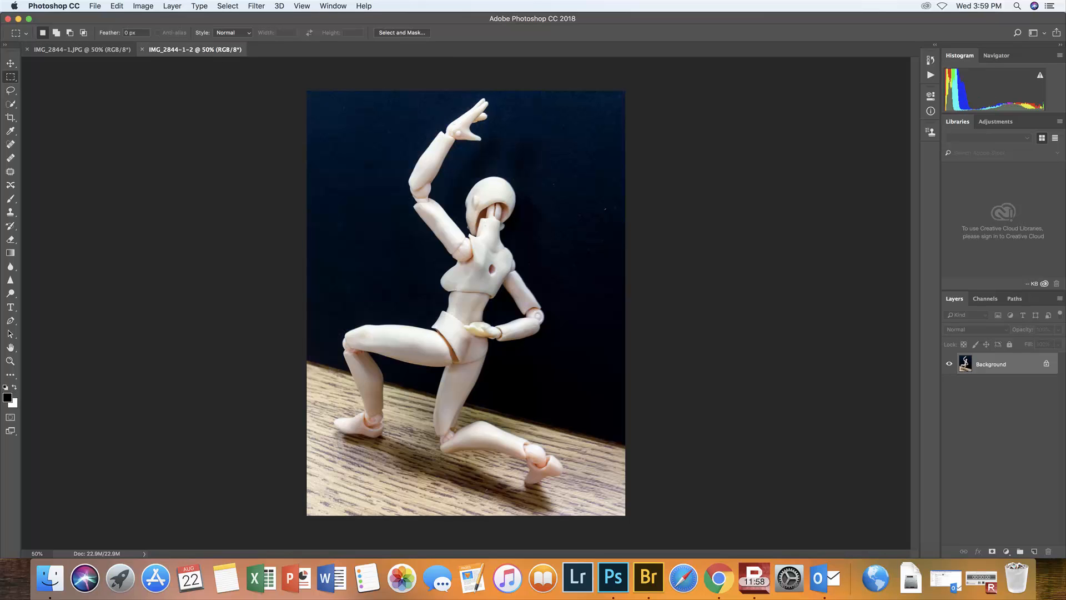
- Float both documents in separate windows and place IMG_2844-1.JPG and IMG_2844-1-2 side by side
left_click_drag(194, 49, 278, 164)
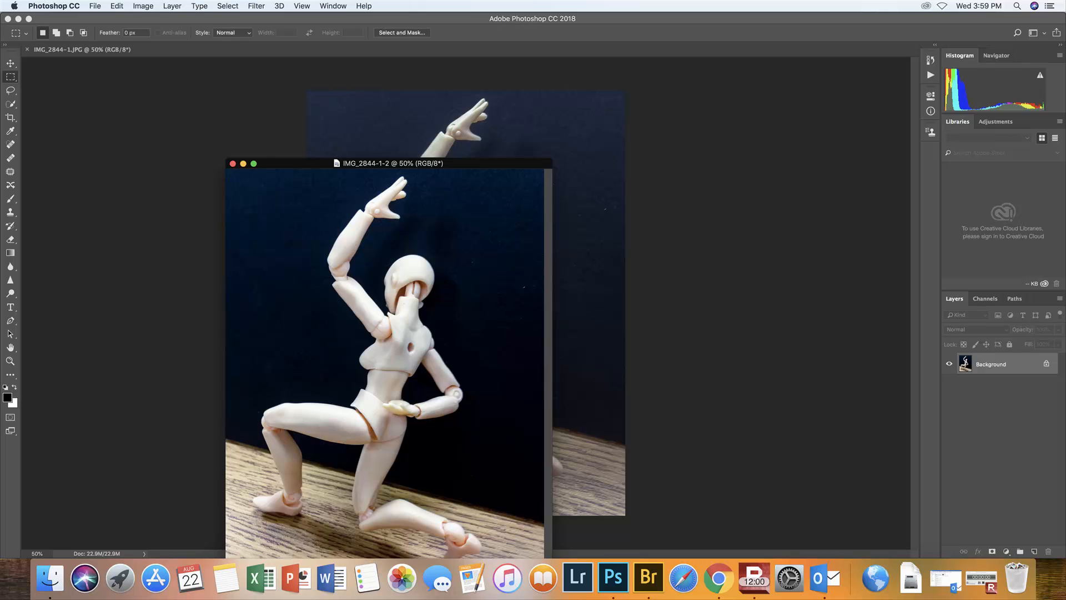
left_click_drag(83, 50, 160, 157)
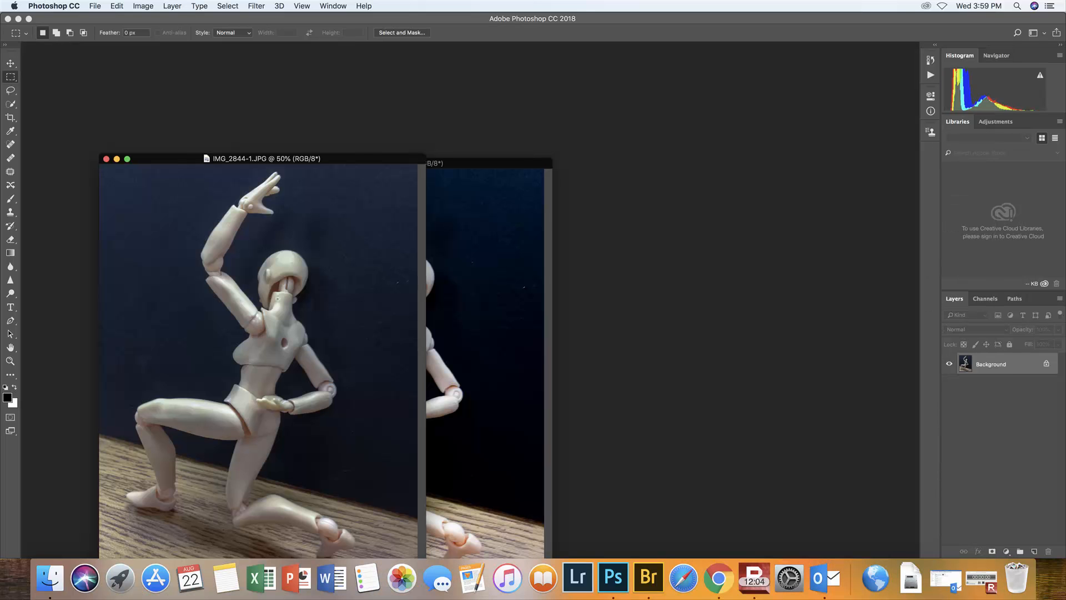
left_click_drag(489, 163, 768, 87)
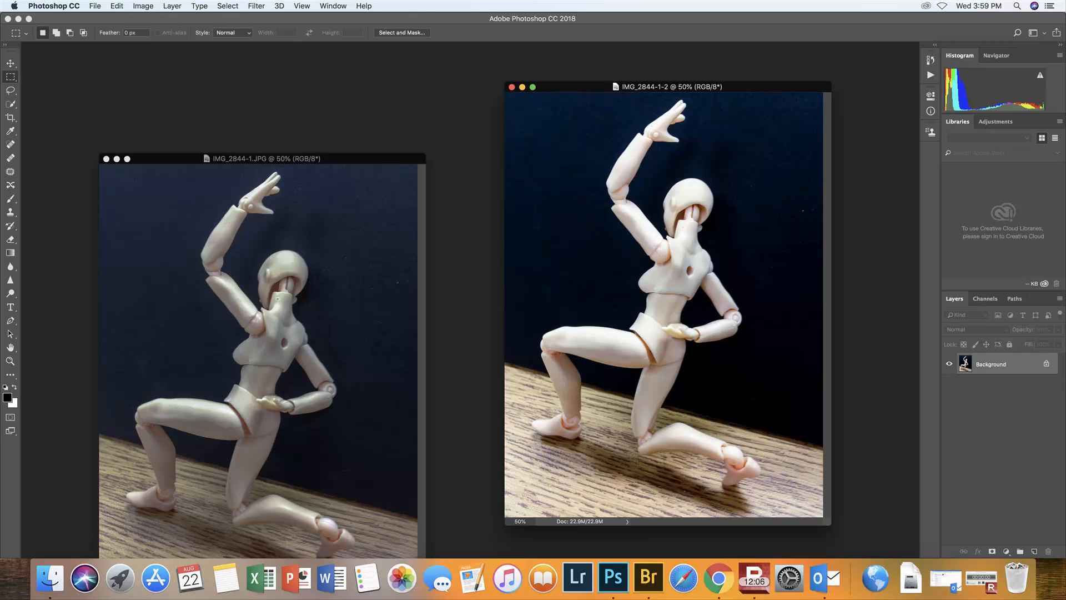
left_click_drag(355, 159, 401, 82)
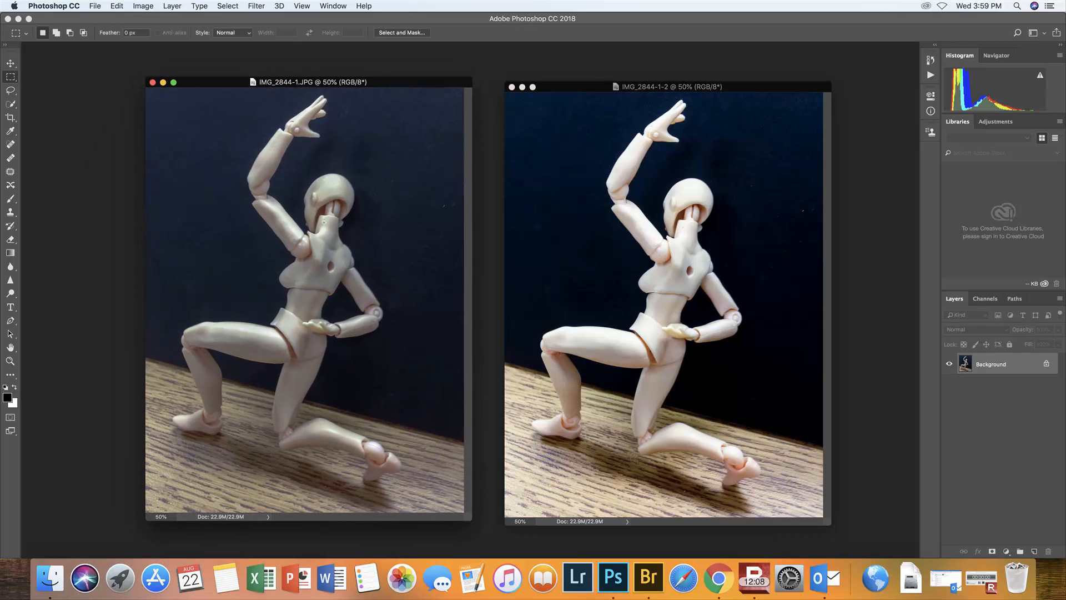